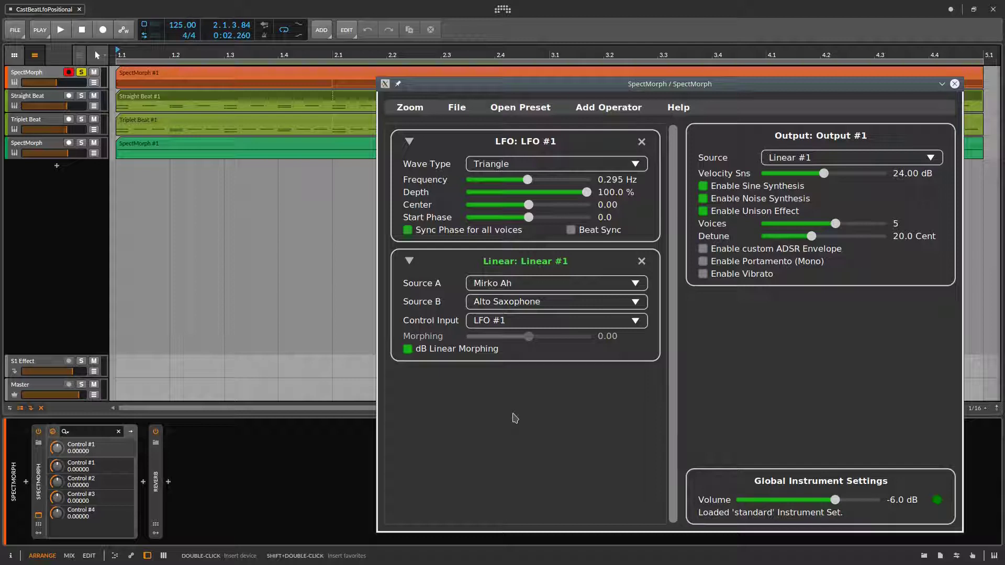
# Load a two-instrument linear morph preset (Mirko Ah to Alto Saxophone), then play, stop and replay it
pyautogui.click(513, 109)
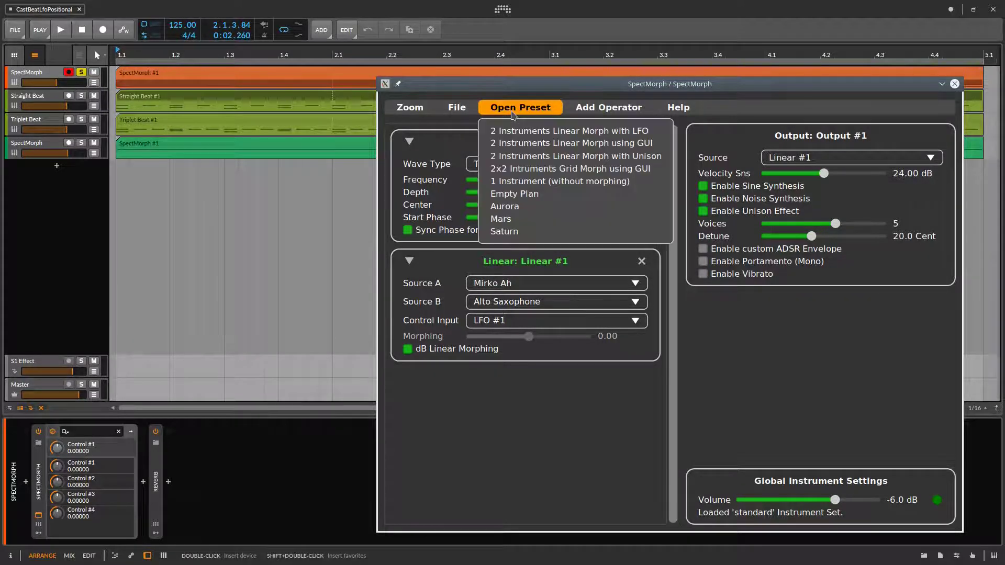
pyautogui.click(665, 163)
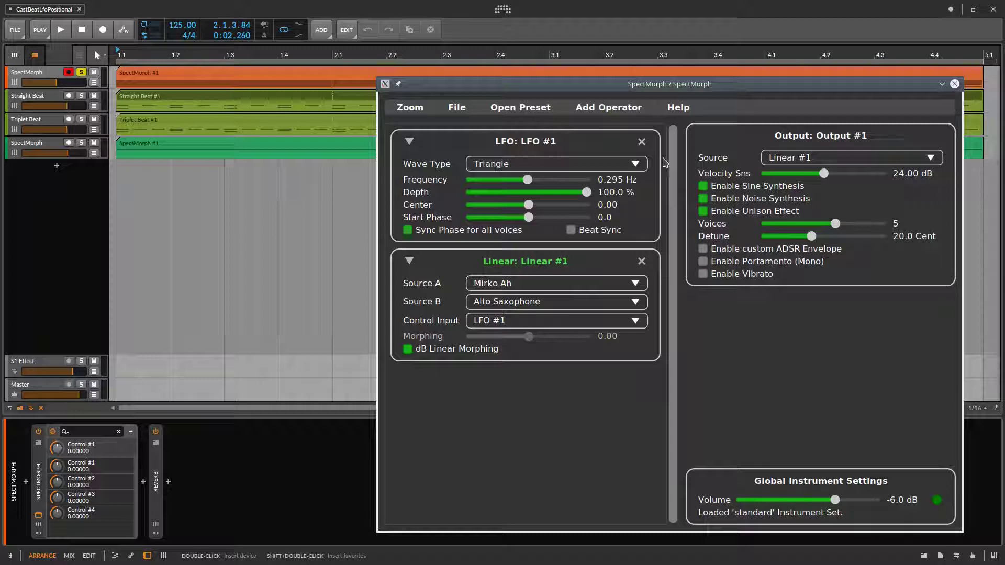
pyautogui.press('space')
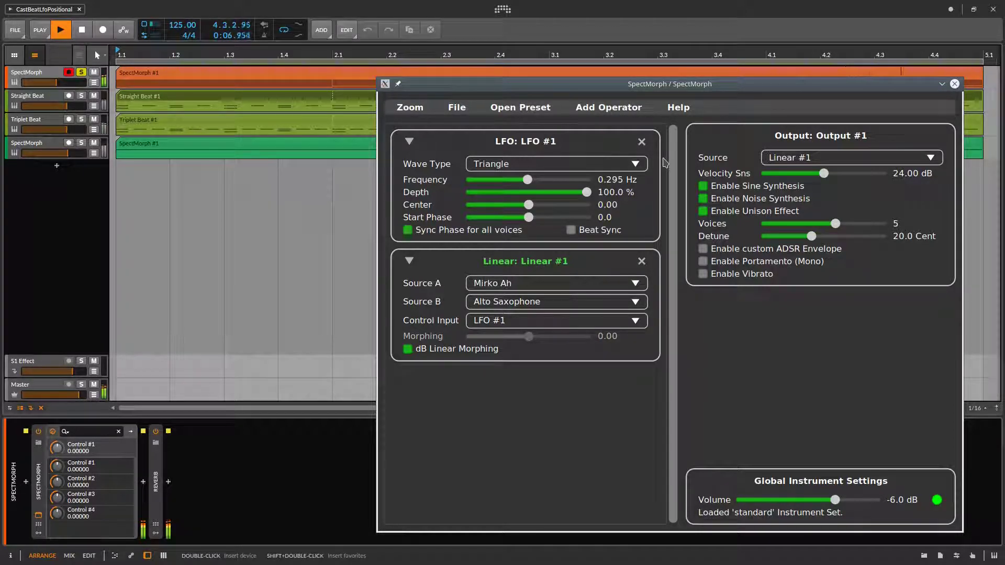
pyautogui.press('space')
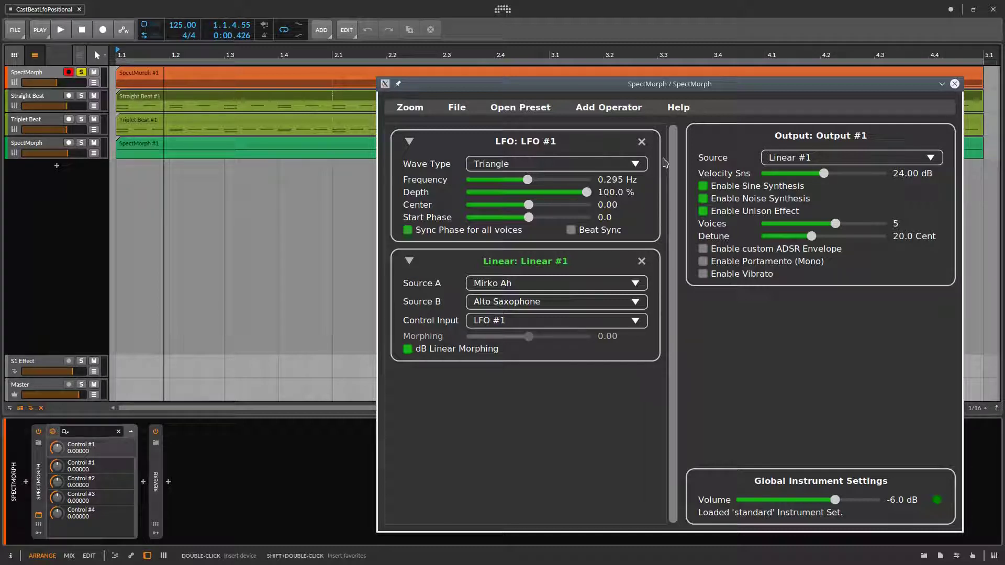
pyautogui.press('space')
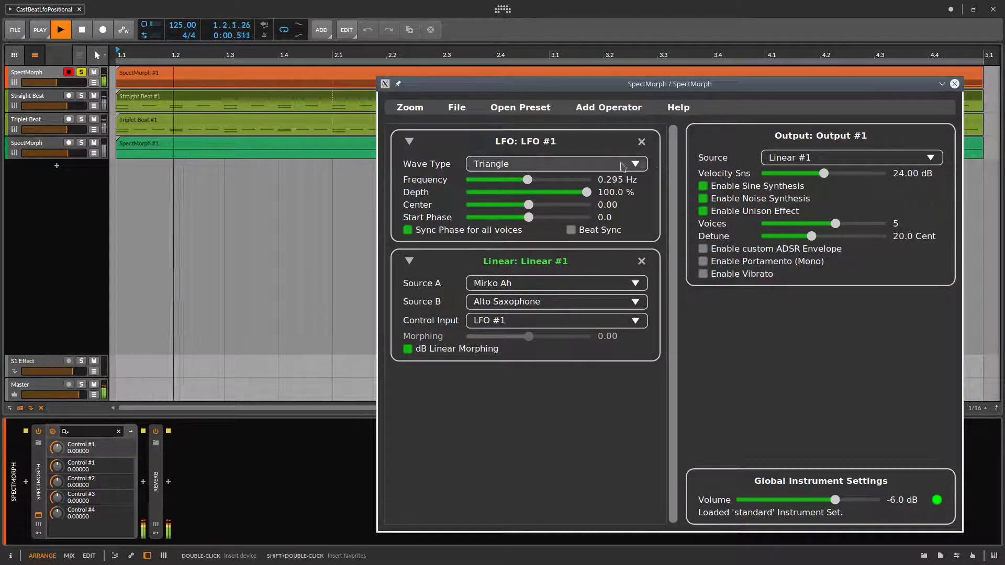
# Raise the LFO rate to 1.866 Hz and change its wave type to Saw Up
pyautogui.moveTo(529, 181); pyautogui.dragTo(559, 180)
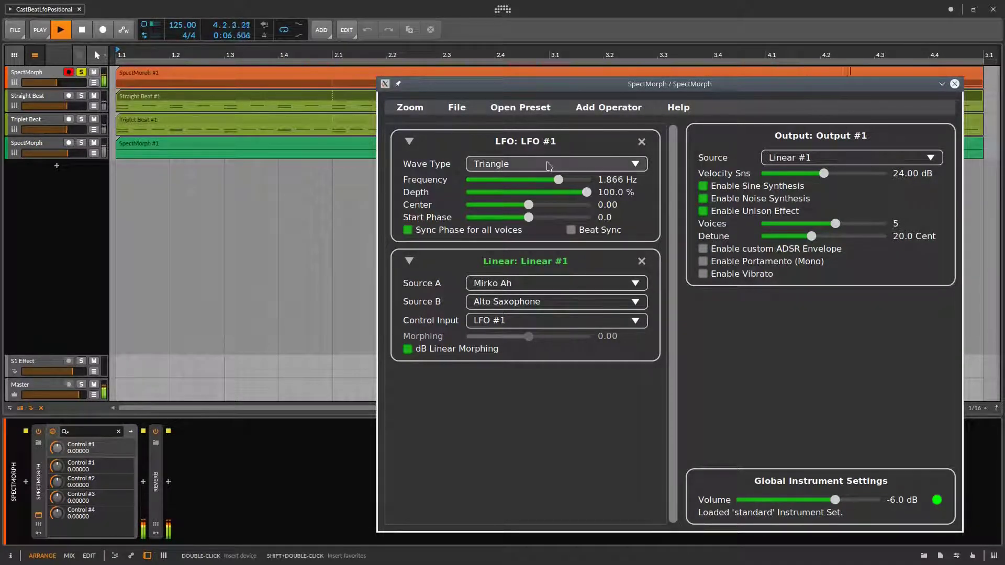
pyautogui.click(542, 166)
pyautogui.click(529, 211)
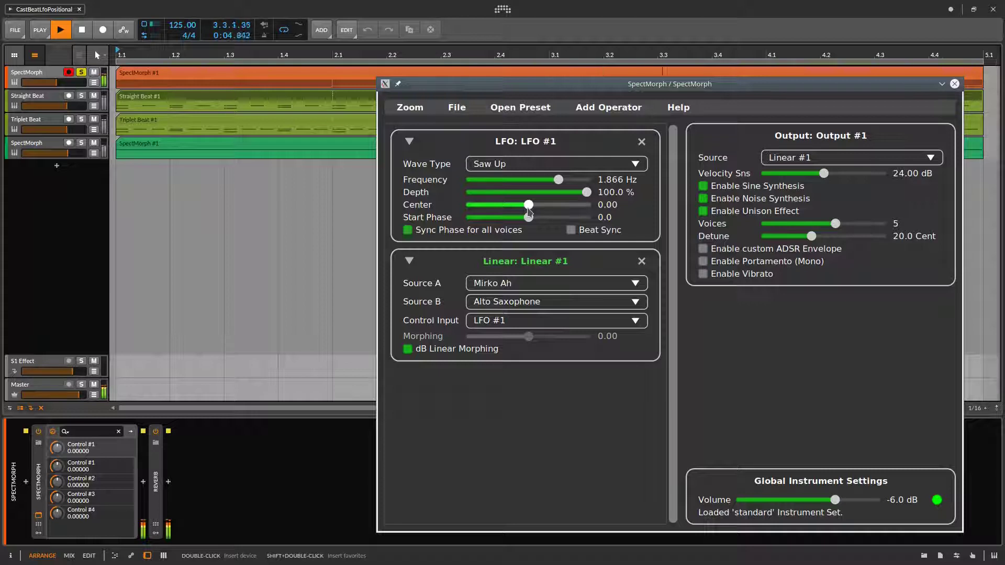
# Solo the Straight Beat track and replay the song from the start to hear the faster LFO
pyautogui.press('space')
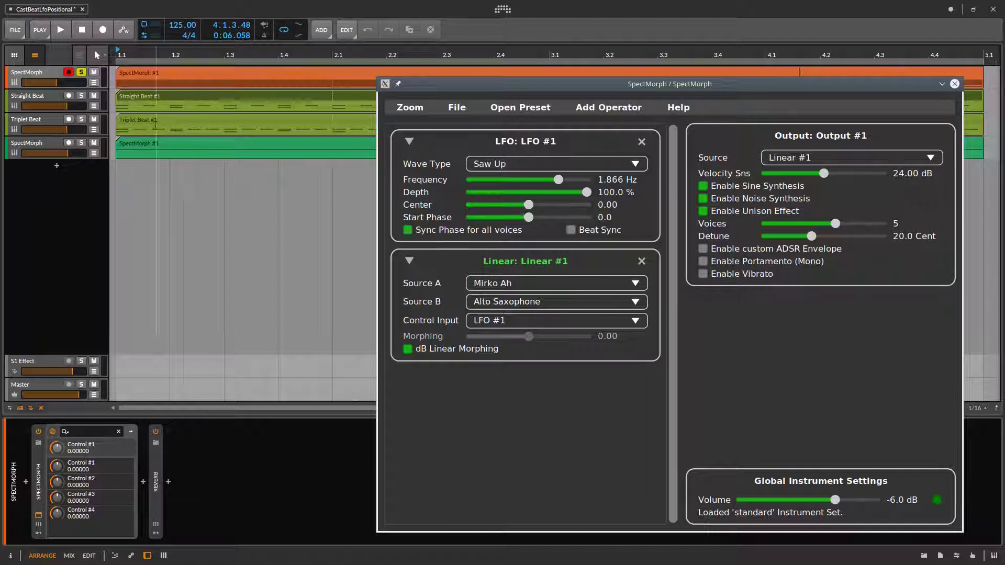
pyautogui.click(80, 96)
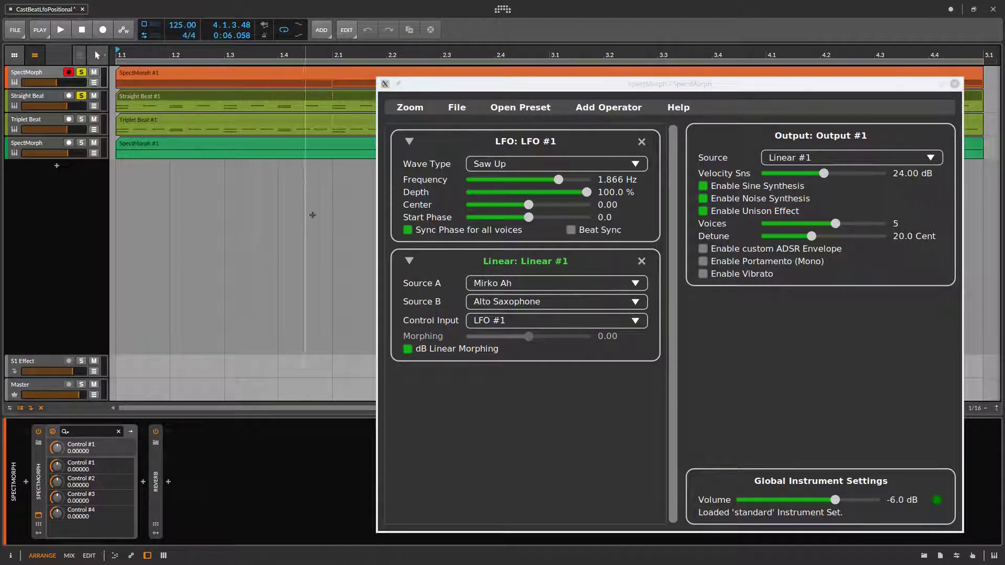
pyautogui.click(475, 396)
pyautogui.press('space')
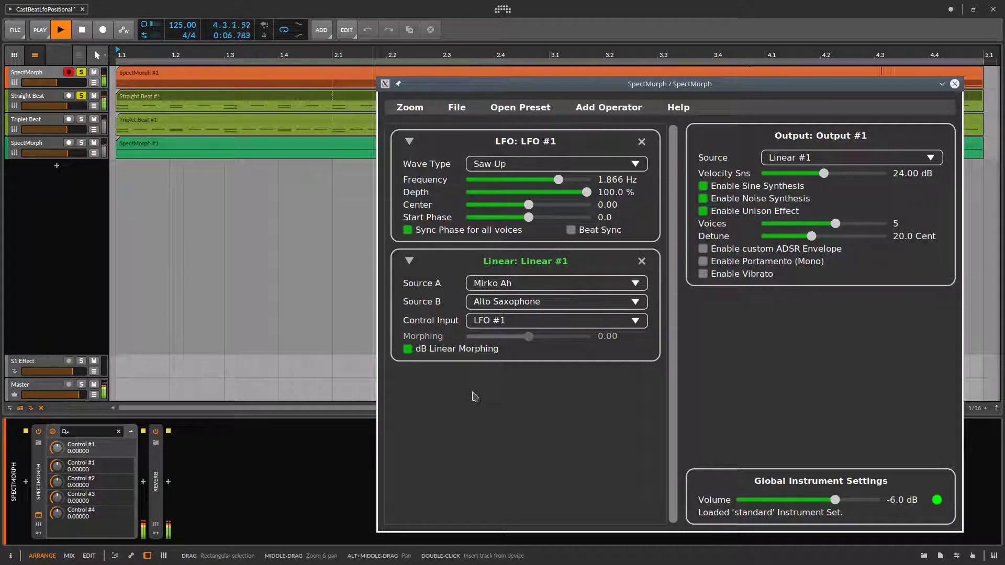
pyautogui.press('space')
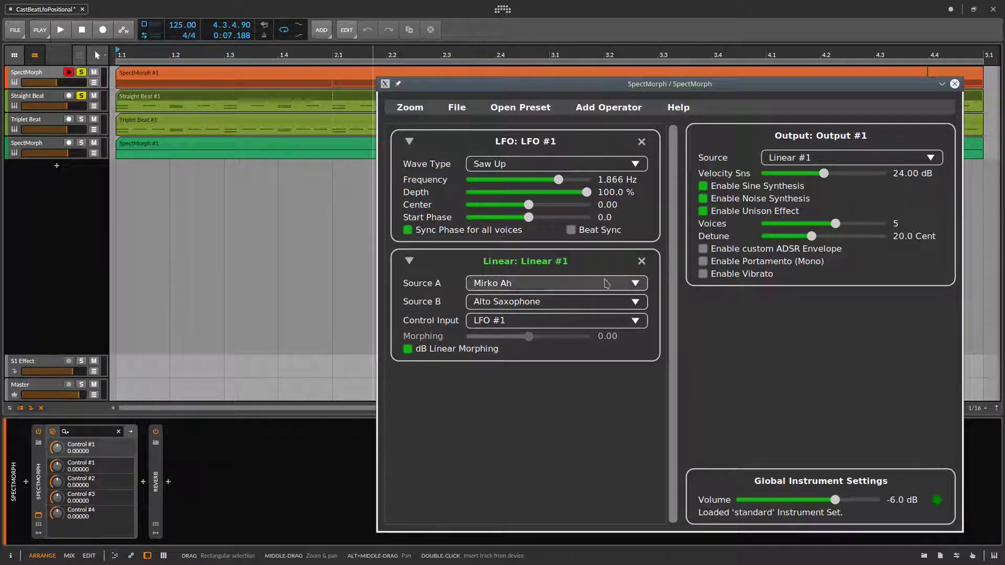
# Enable Beat Sync on the LFO and audition it at a 1/2 note rate
pyautogui.click(622, 233)
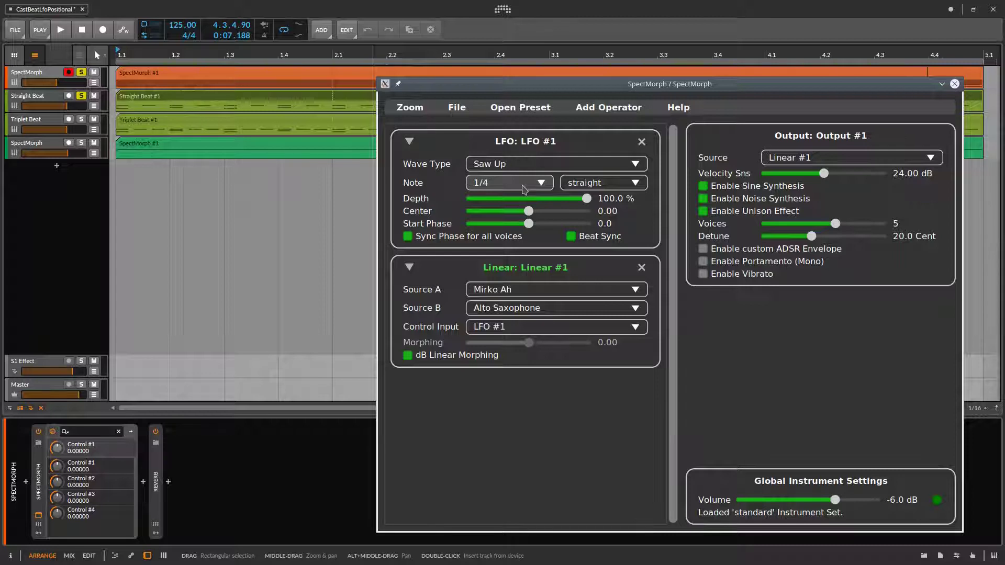
pyautogui.press('space')
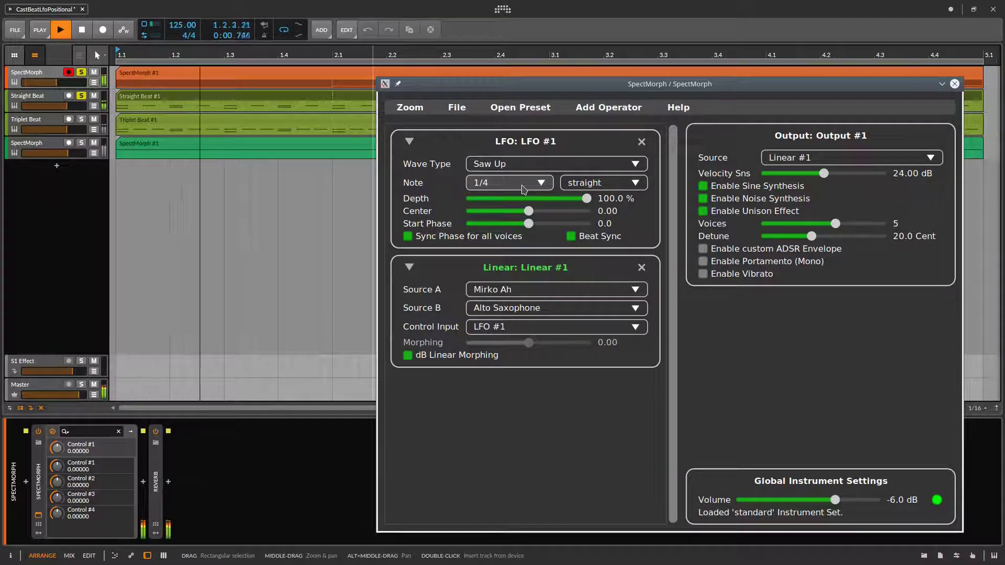
pyautogui.click(524, 189)
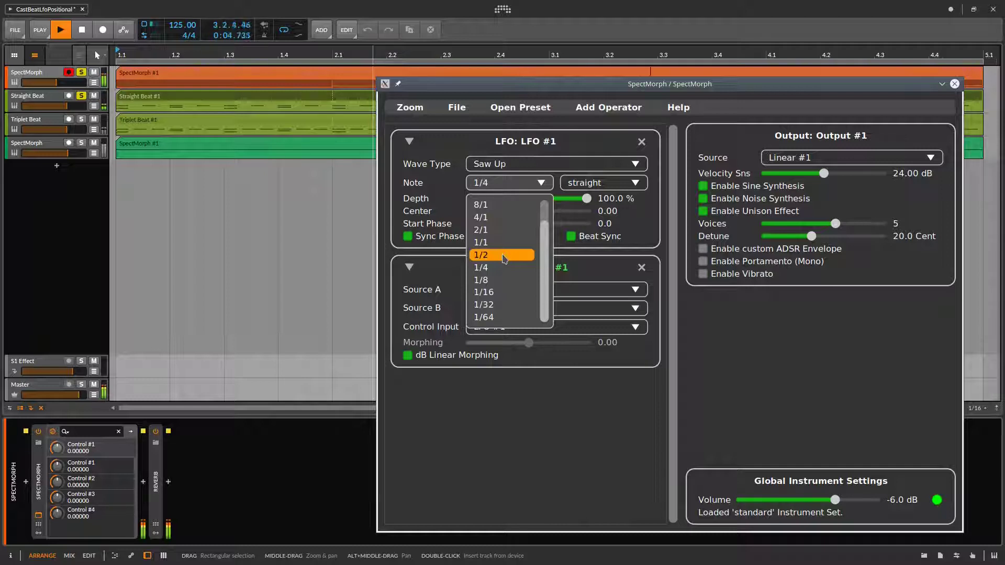
pyautogui.click(503, 256)
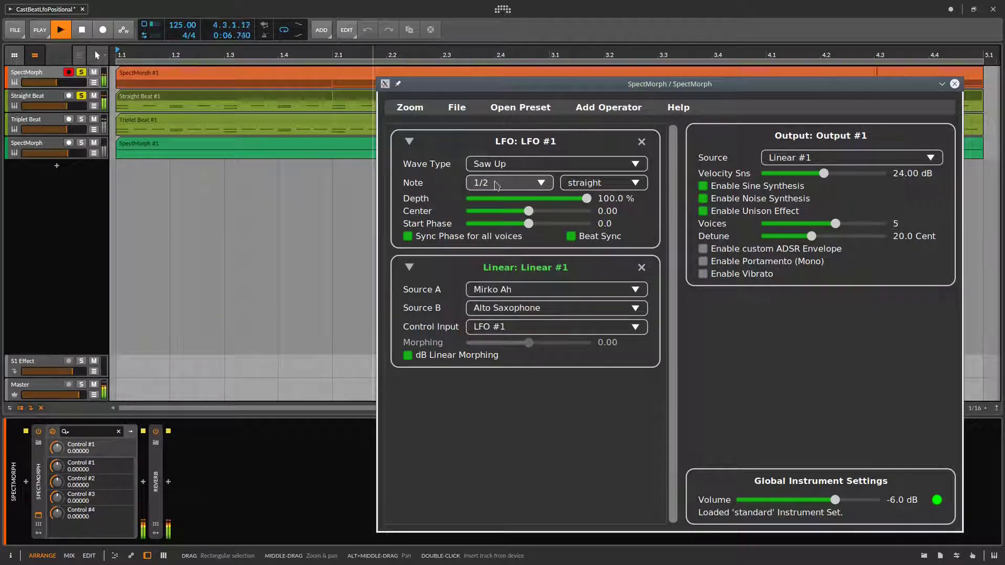
# Try a 1/1 note rate, then settle the LFO on 1/8 notes and stop playback
pyautogui.click(496, 185)
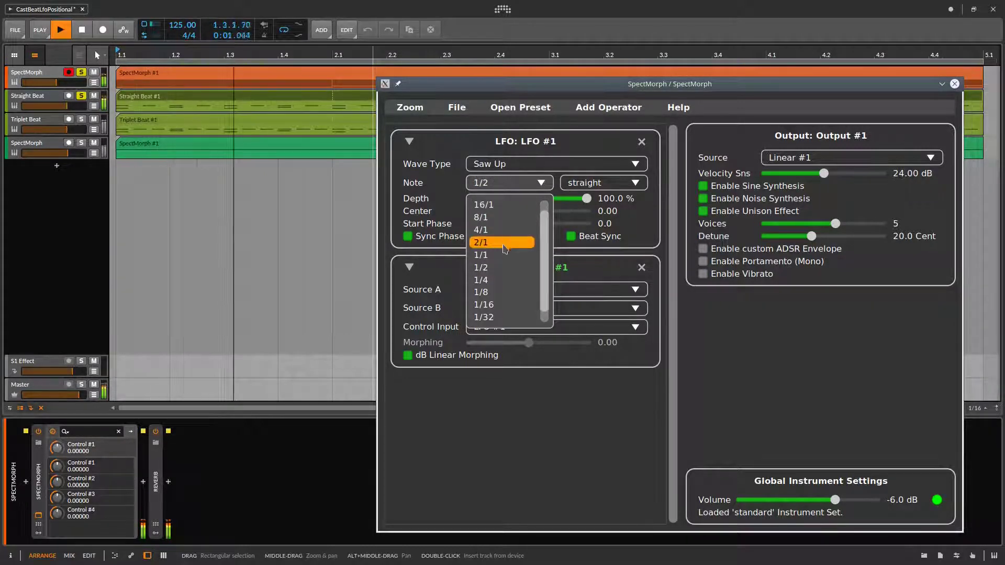
pyautogui.click(503, 256)
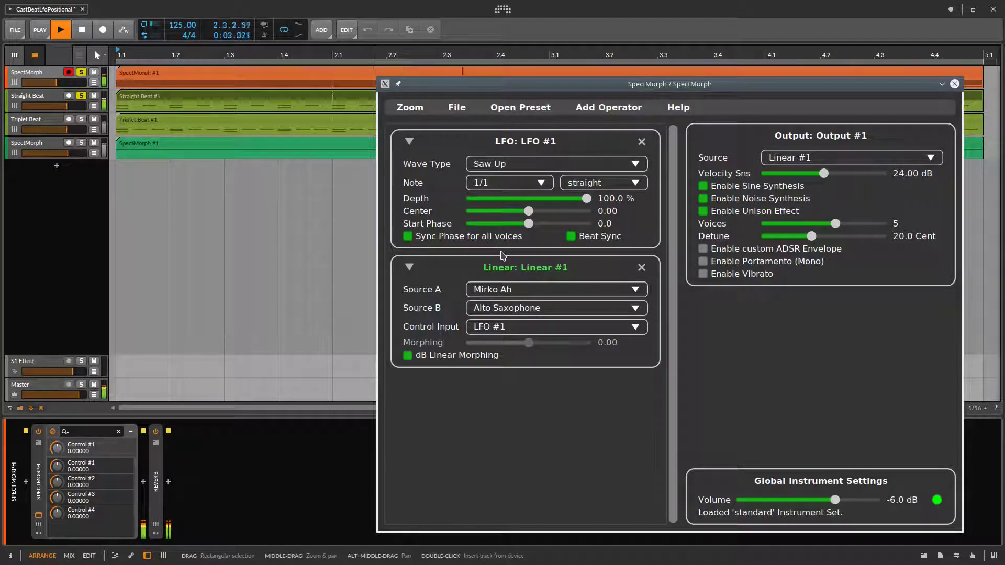
pyautogui.click(528, 185)
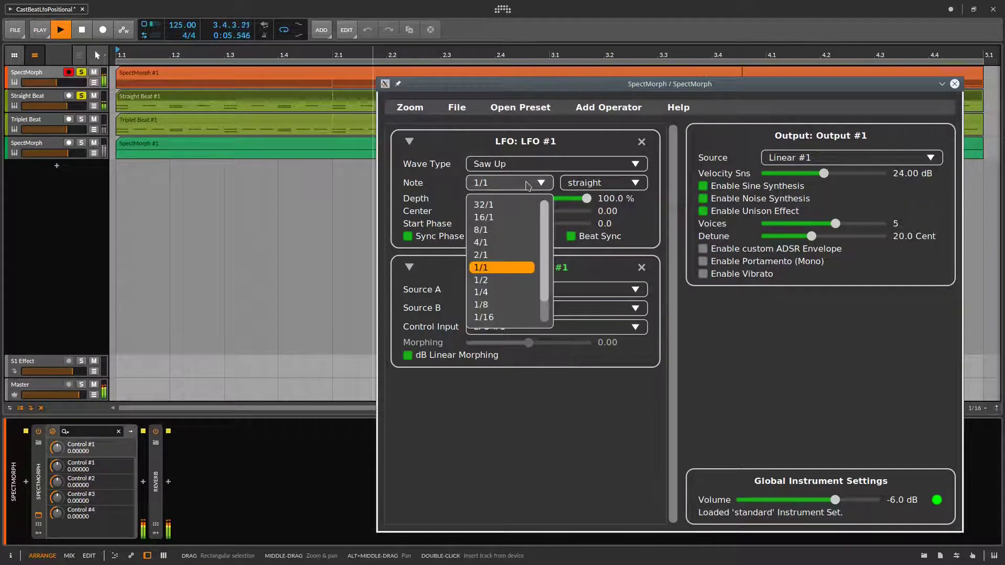
pyautogui.click(500, 306)
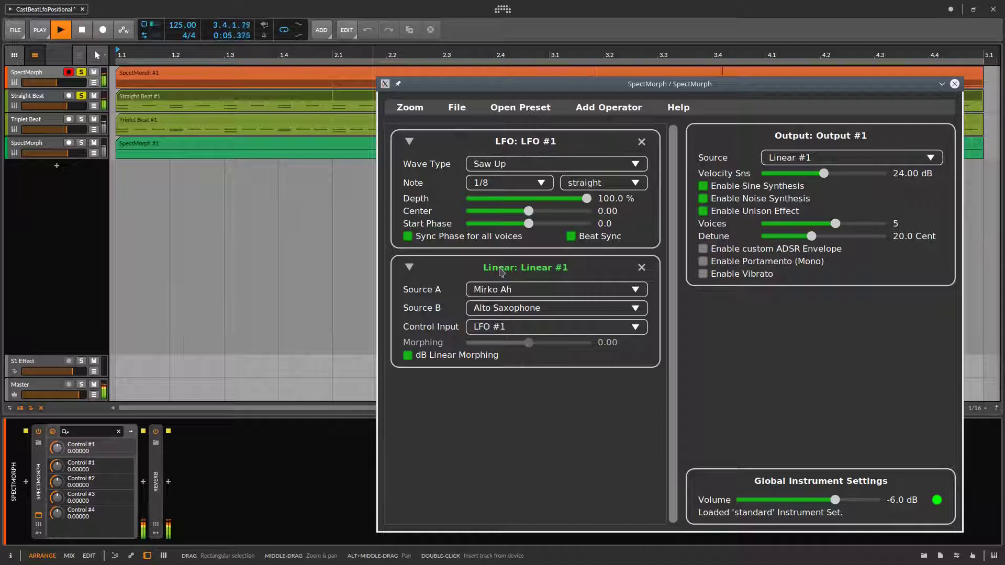
pyautogui.press('space')
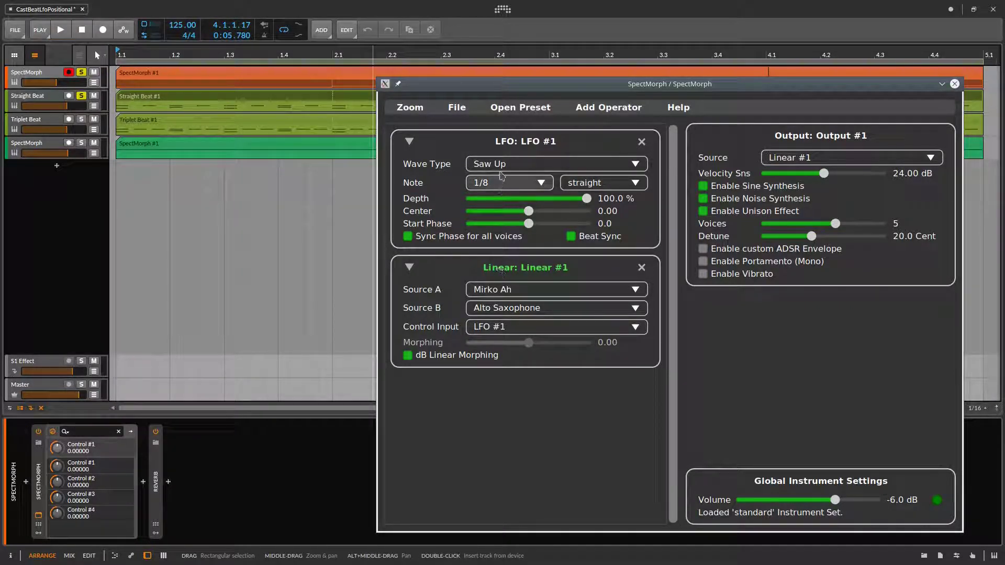
pyautogui.click(498, 108)
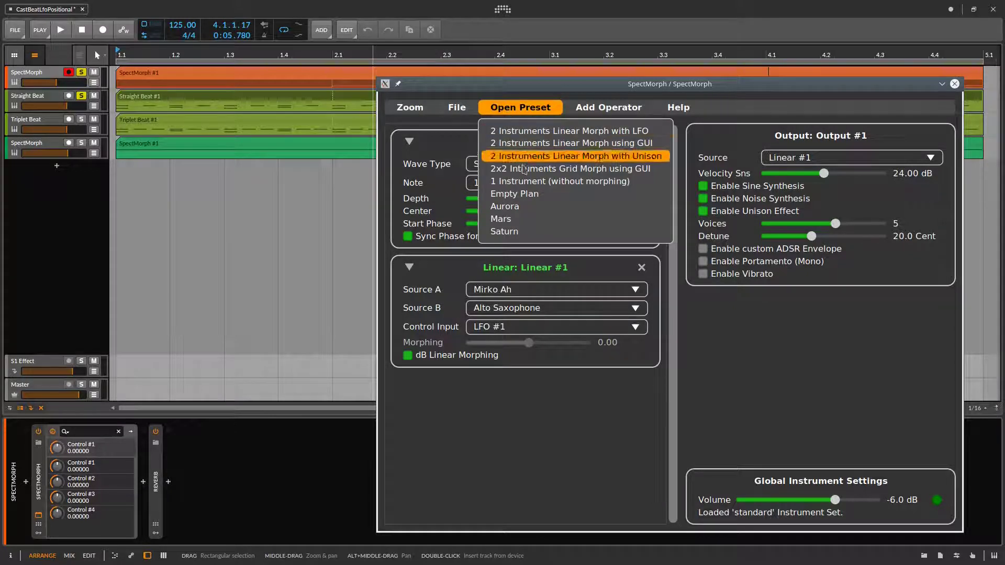
# Load the Mars preset (Bass Trombone to Pan Flute) and play it briefly
pyautogui.click(520, 220)
pyautogui.press('space')
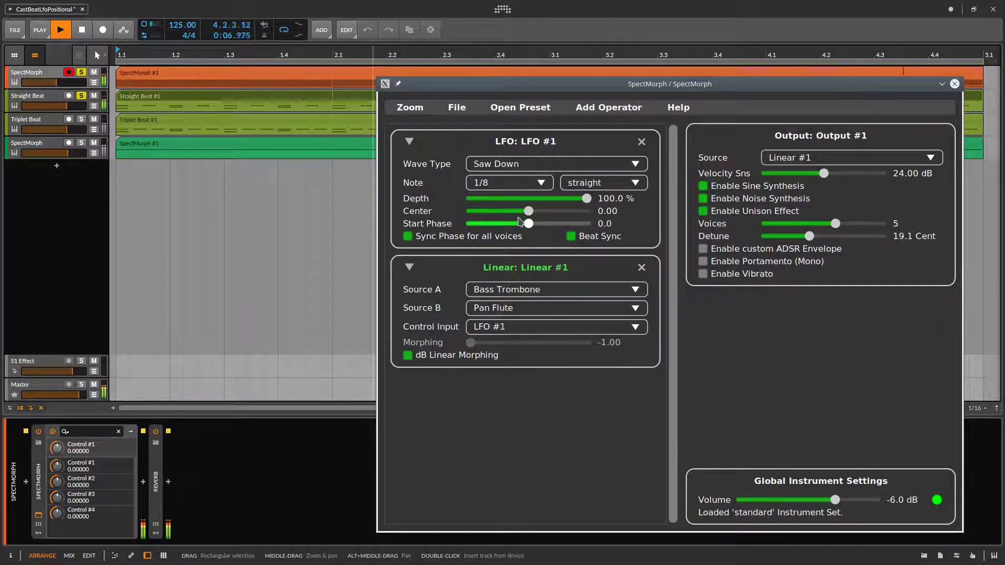
pyautogui.press('space')
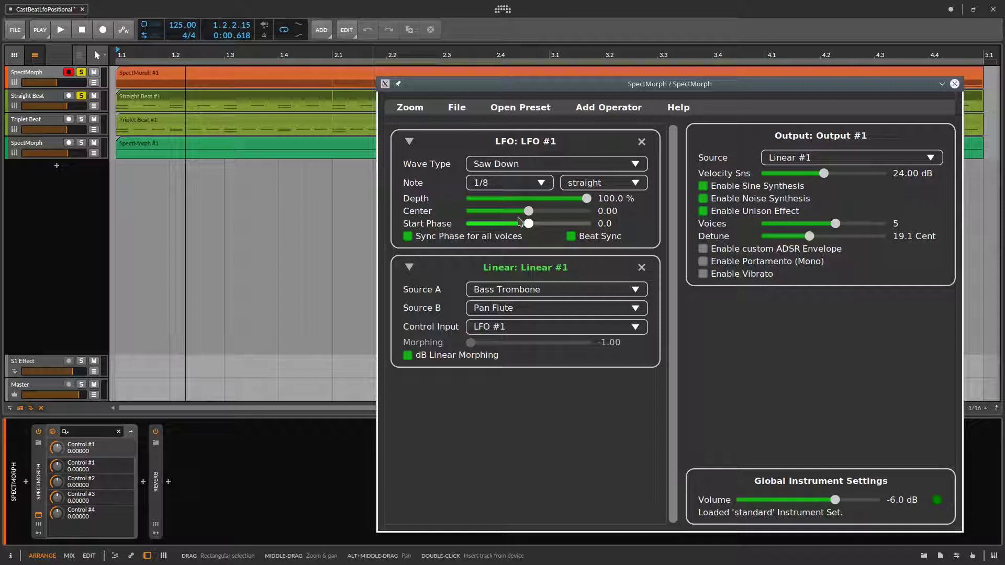
# Unsolo Straight Beat, solo Triplet Beat, and restart playback in SpectMorph
pyautogui.click(82, 96)
pyautogui.click(81, 119)
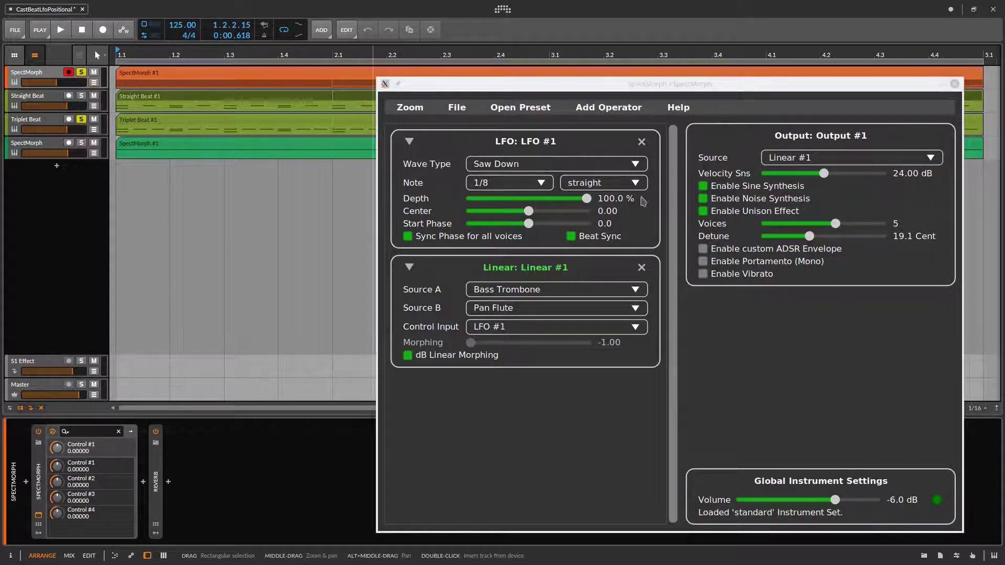
pyautogui.click(665, 214)
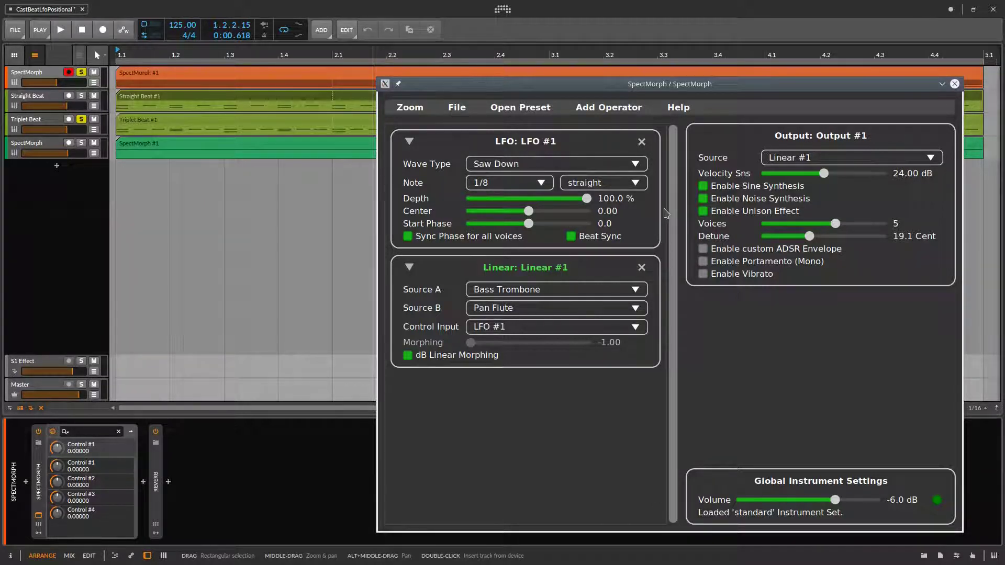
pyautogui.press('space')
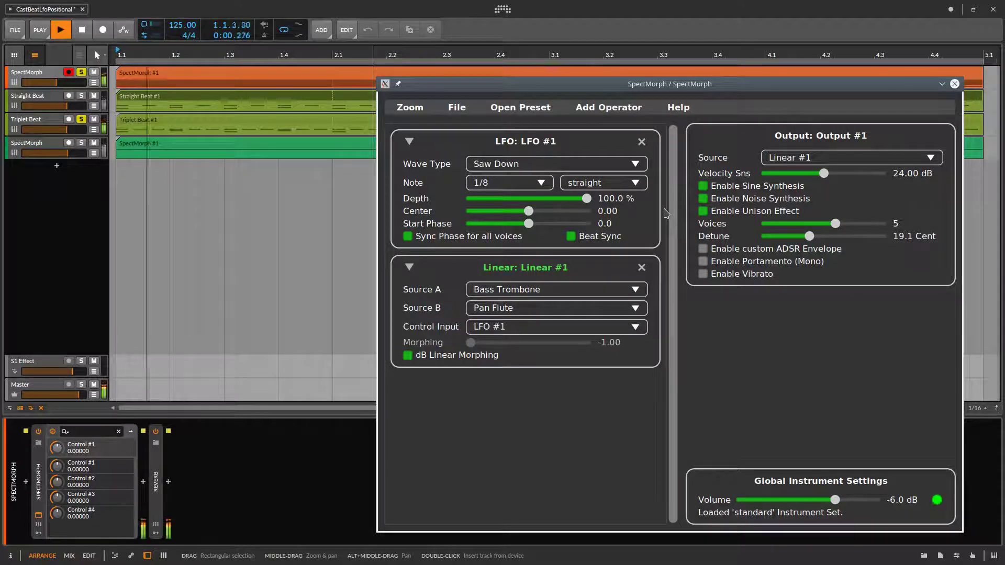
# Change LFO #1's note modifier to triplet so it runs at 1/8 triplet
pyautogui.click(636, 184)
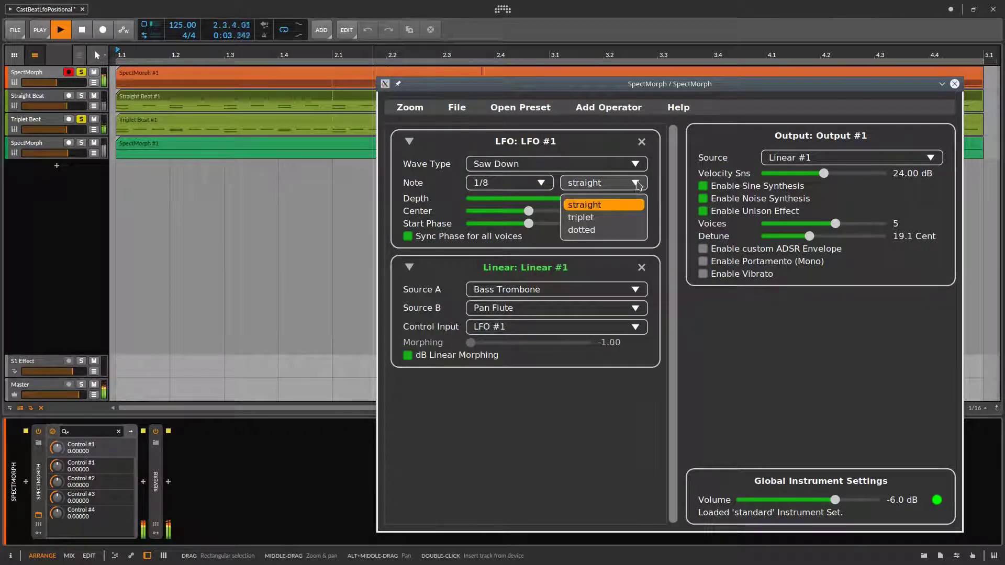
pyautogui.click(610, 218)
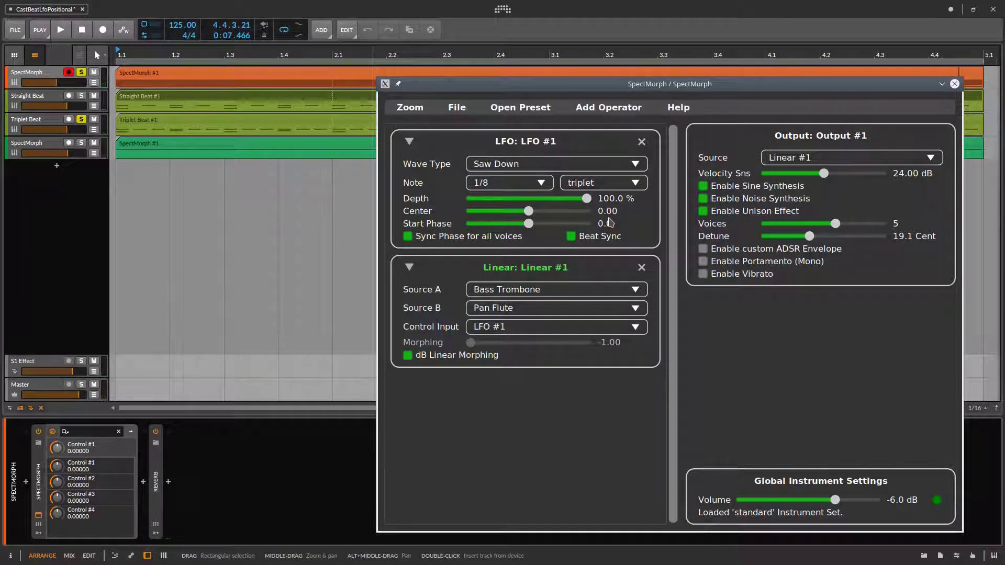
pyautogui.click(532, 111)
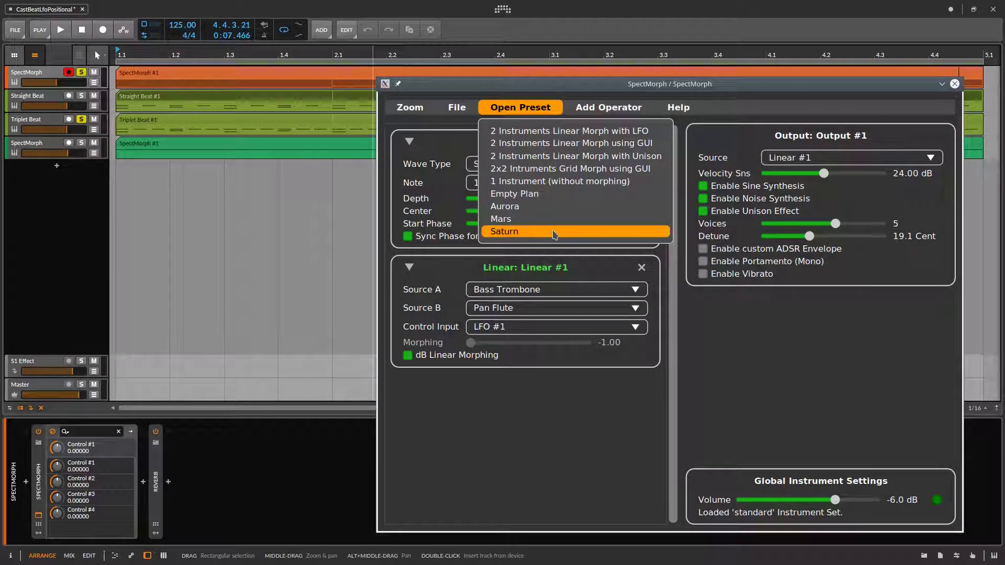
# Load the Saturn preset and scroll down to its 2×2 Grid #1 operator
pyautogui.click(554, 232)
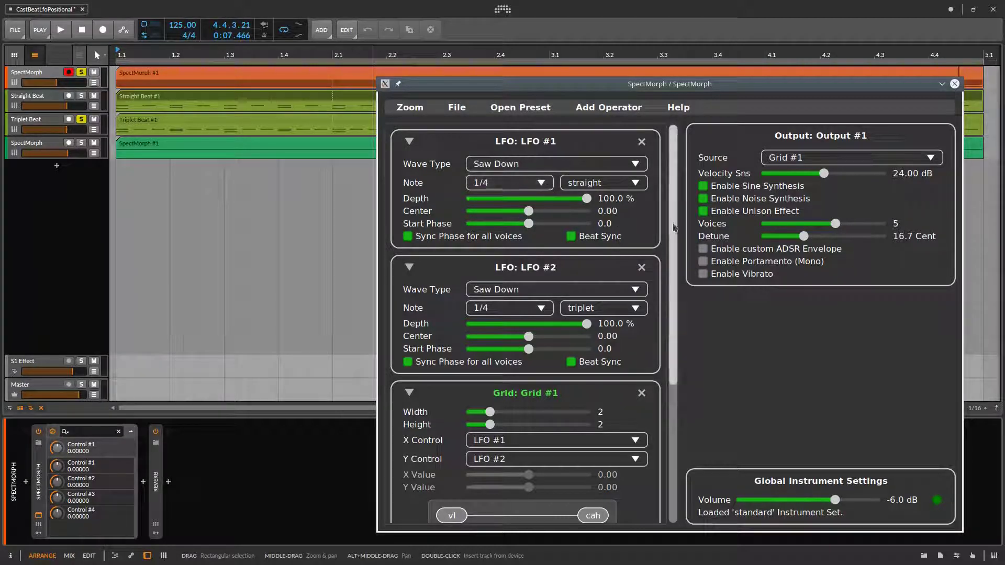
pyautogui.moveTo(677, 227); pyautogui.dragTo(693, 400)
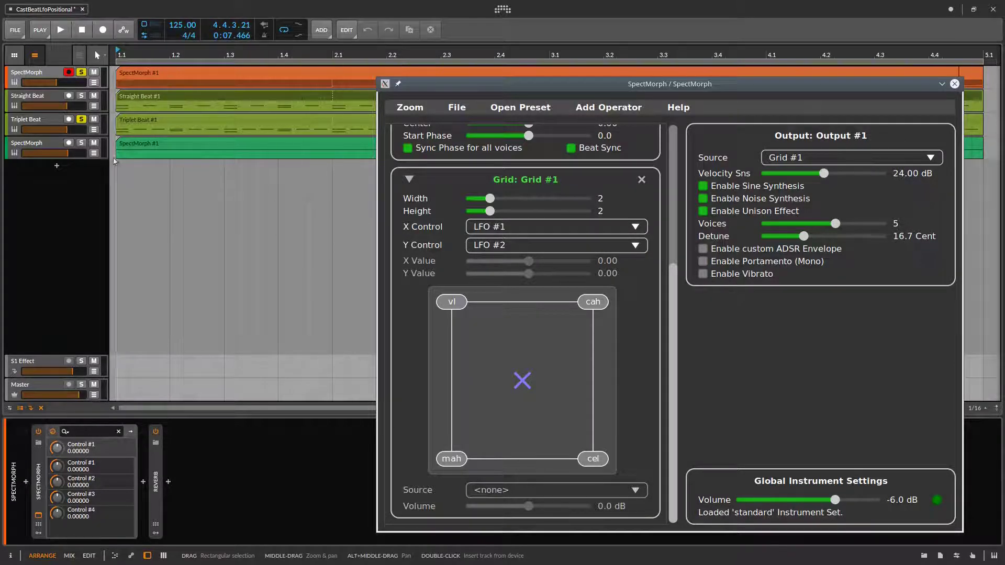
# Unsolo Triplet Beat and play the Saturn preset on its own
pyautogui.click(82, 119)
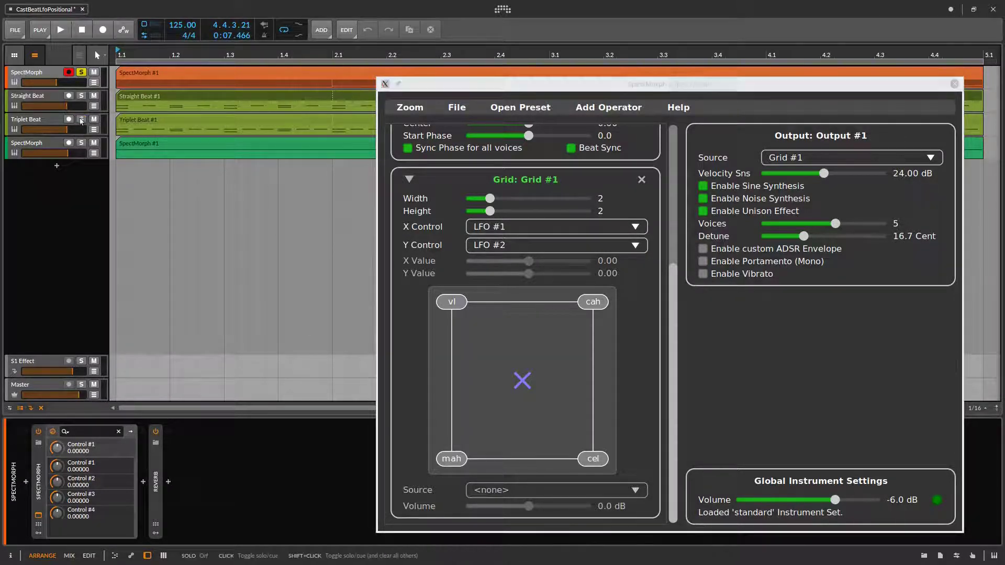
pyautogui.click(648, 271)
pyautogui.press('space')
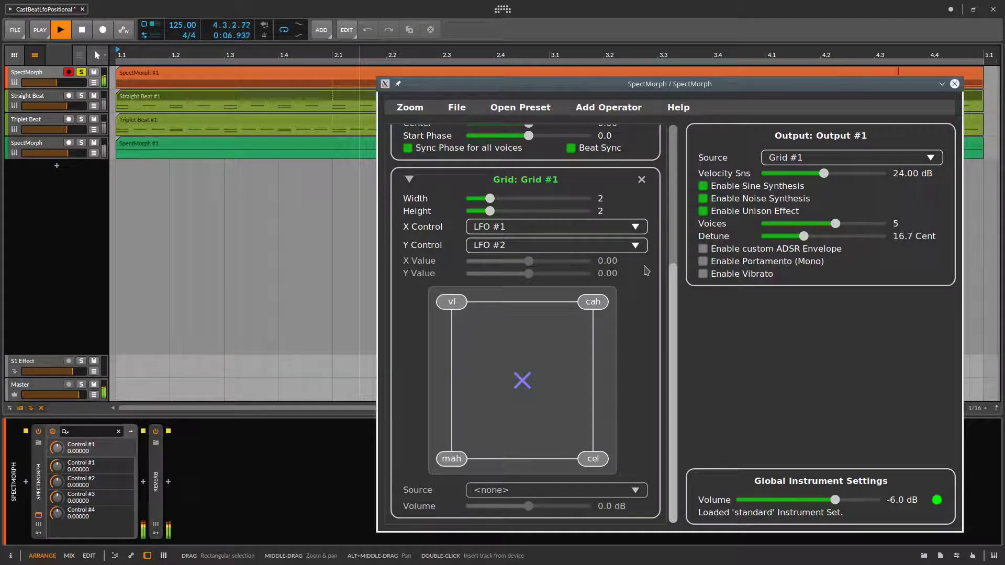
pyautogui.press('space')
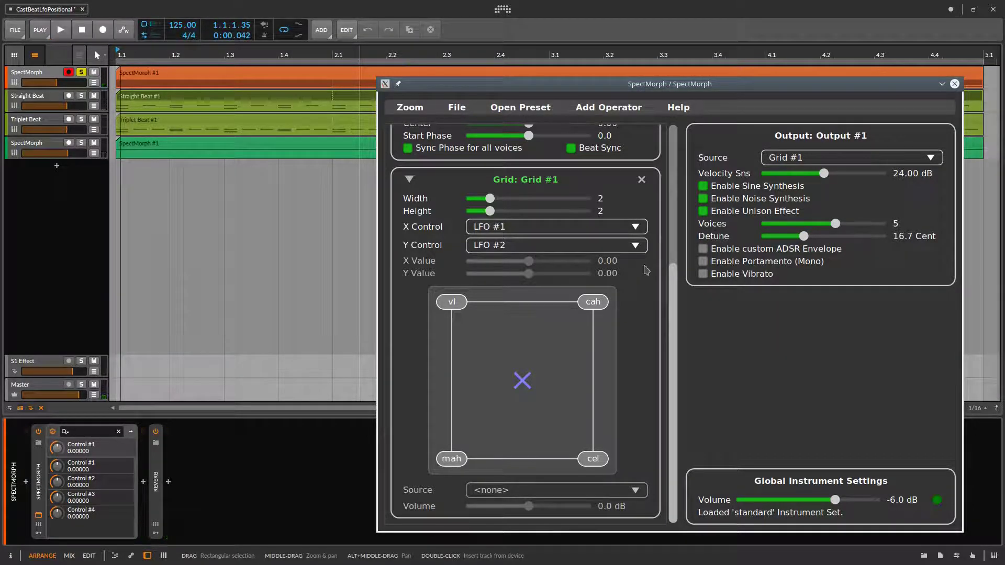
# Solo Triplet Beat again and play the Saturn preset with the triplet beat
pyautogui.click(81, 119)
pyautogui.click(659, 276)
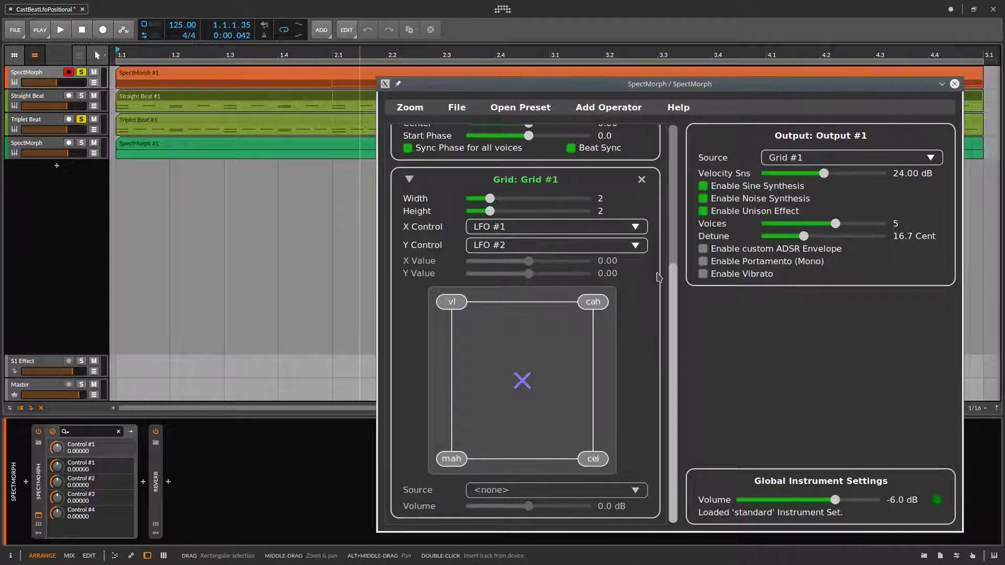
pyautogui.press('space')
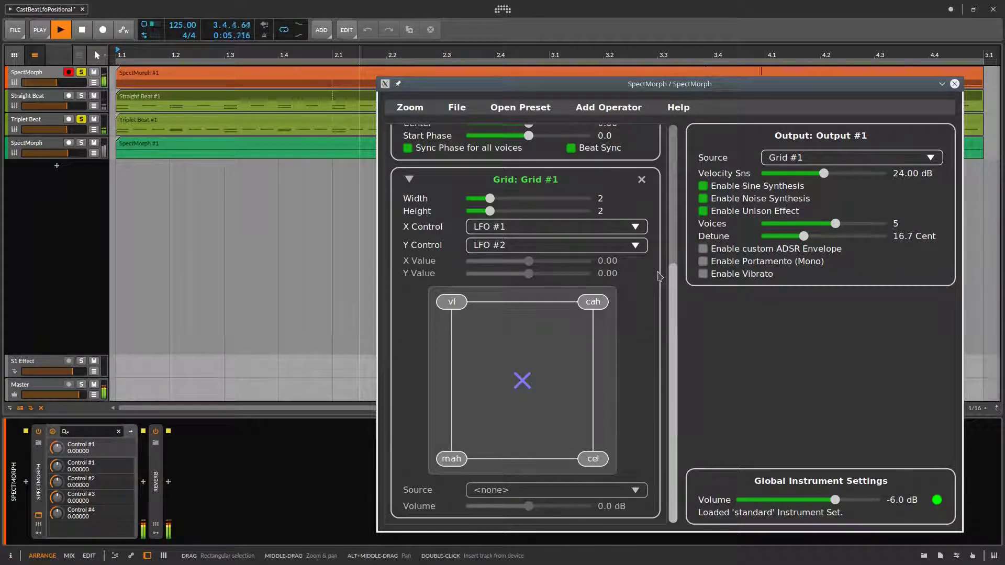
pyautogui.press('space')
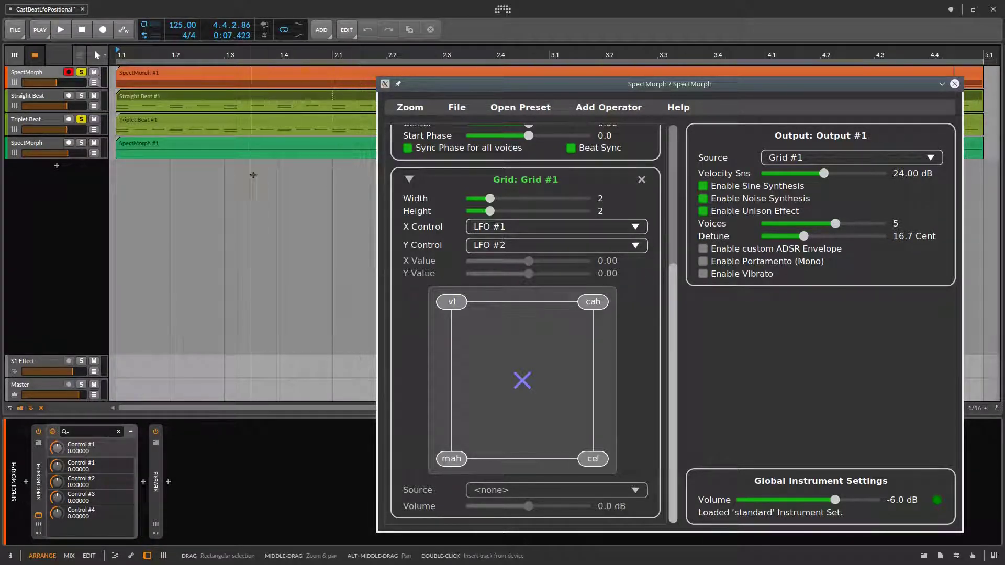
# Solo Straight Beat instead of Triplet Beat and scroll the SpectMorph panel back up
pyautogui.click(81, 119)
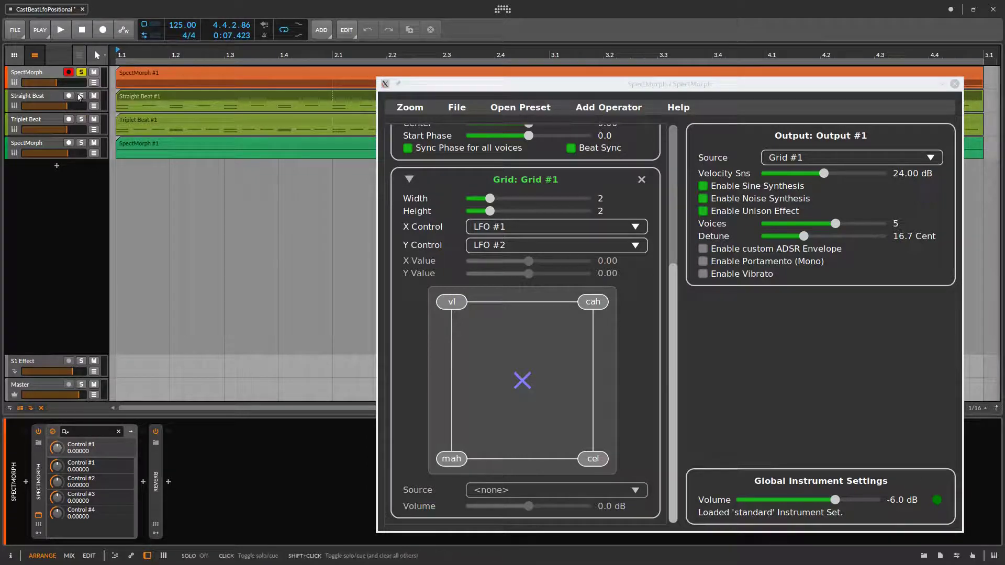
pyautogui.click(81, 96)
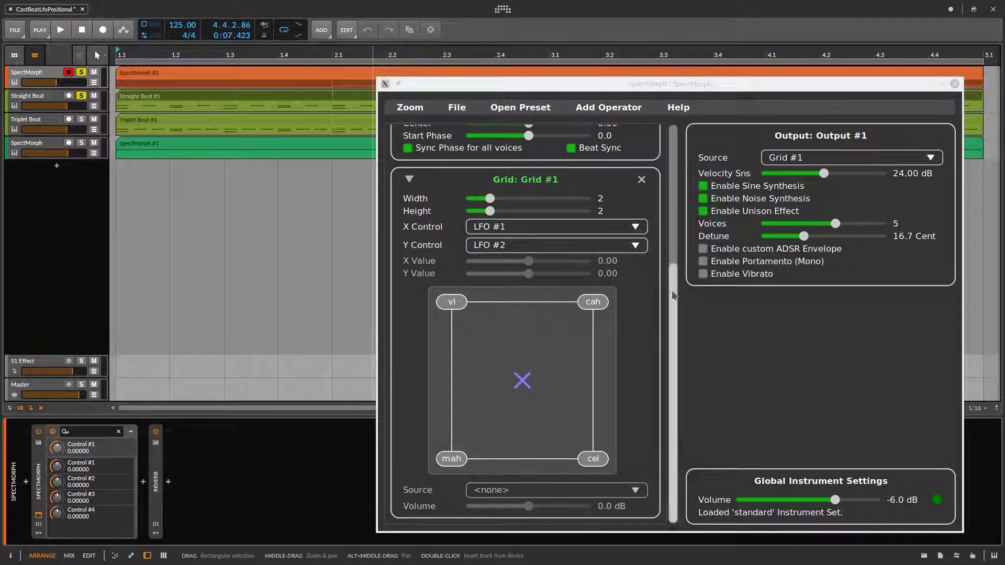
pyautogui.moveTo(674, 292); pyautogui.dragTo(676, 139)
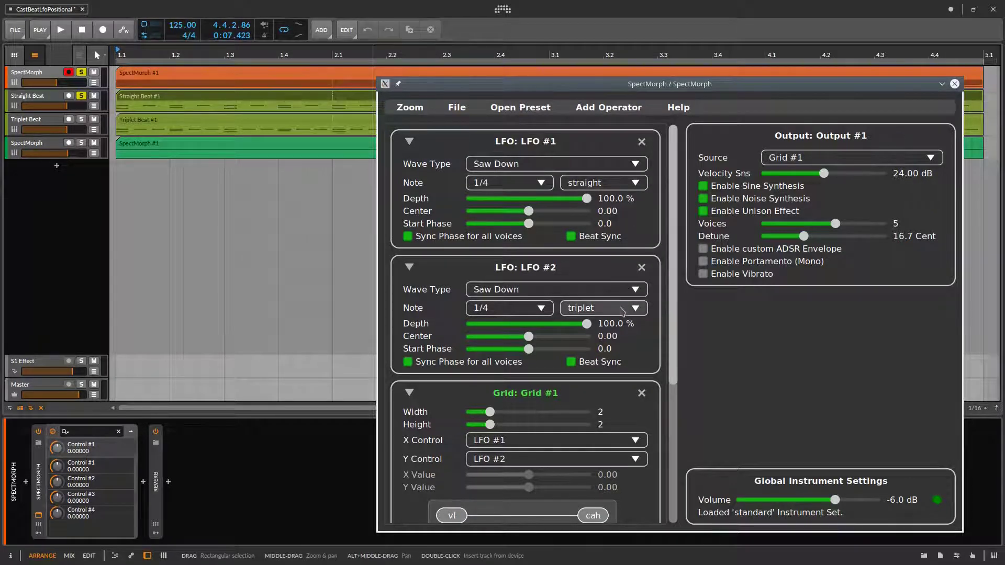
# During playback, switch LFO #2 from triplet to straight timing at a 1/8 note length
pyautogui.press('space')
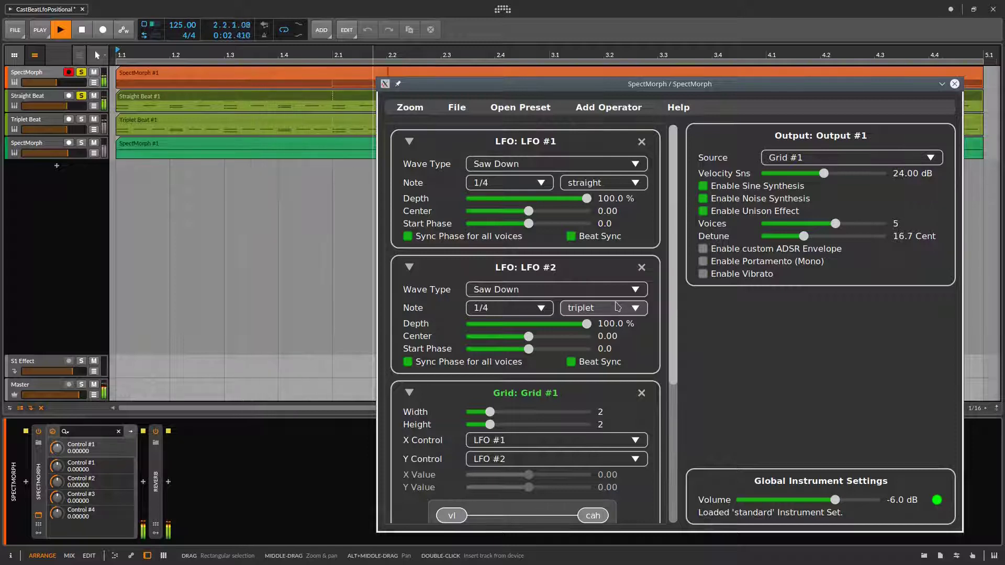
pyautogui.click(619, 309)
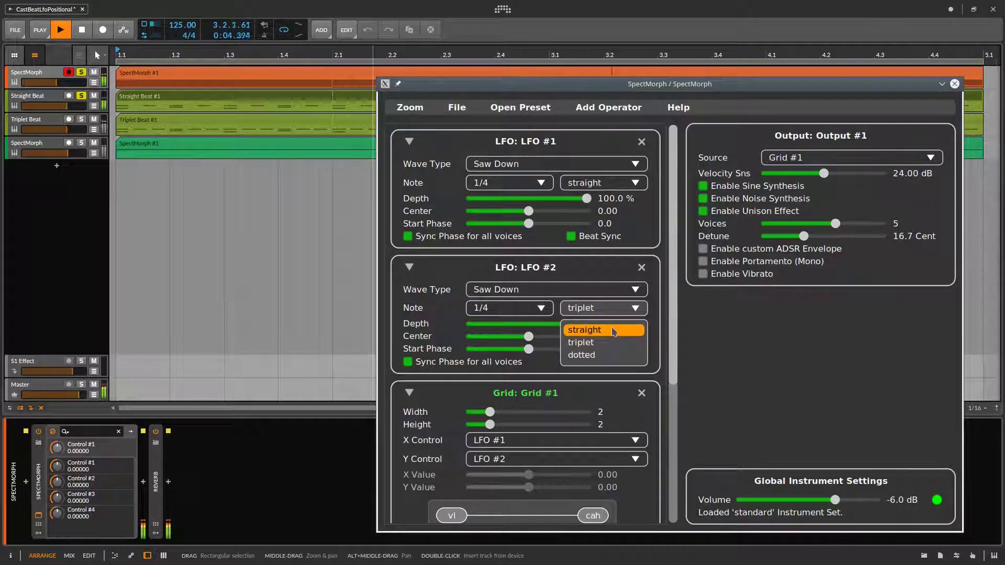
pyautogui.click(613, 331)
pyautogui.click(530, 311)
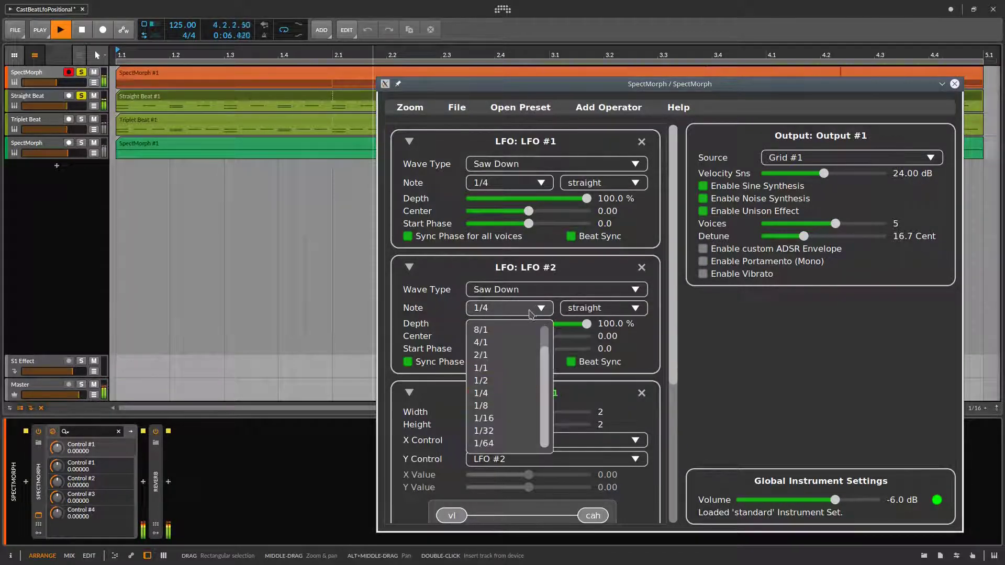
pyautogui.click(492, 406)
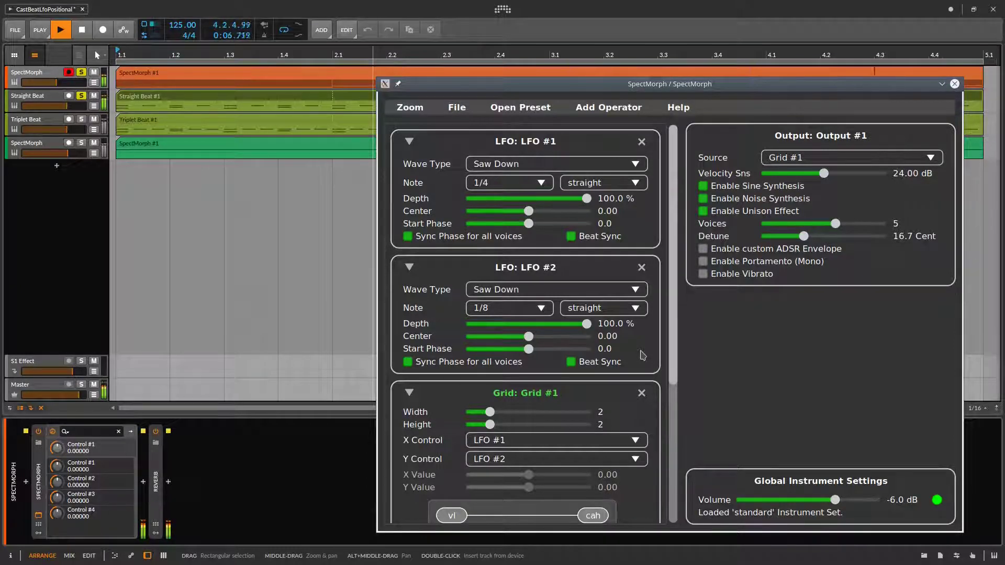
pyautogui.press('space')
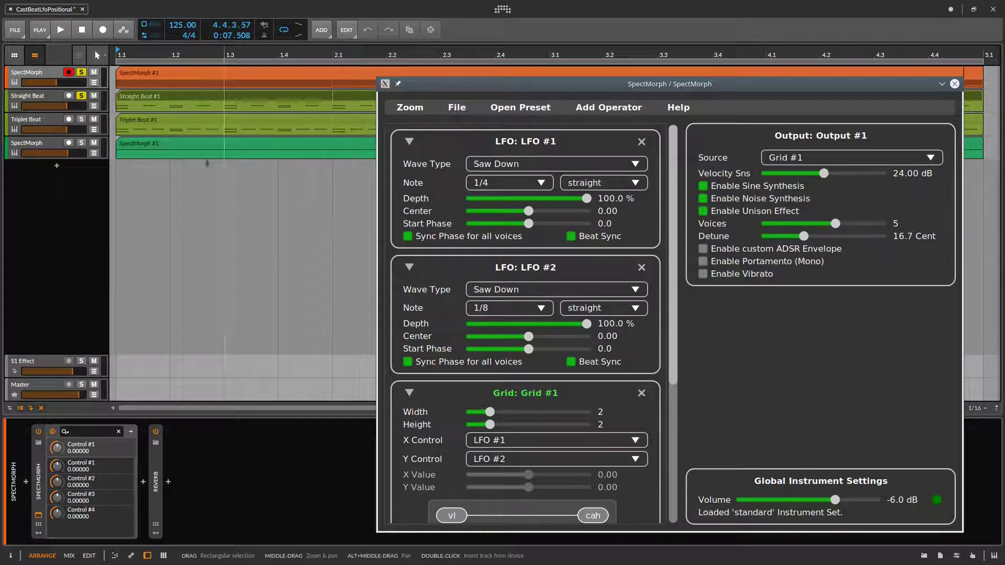
# Unsolo the first SpectMorph and Straight Beat tracks, and solo the second SpectMorph track
pyautogui.click(83, 72)
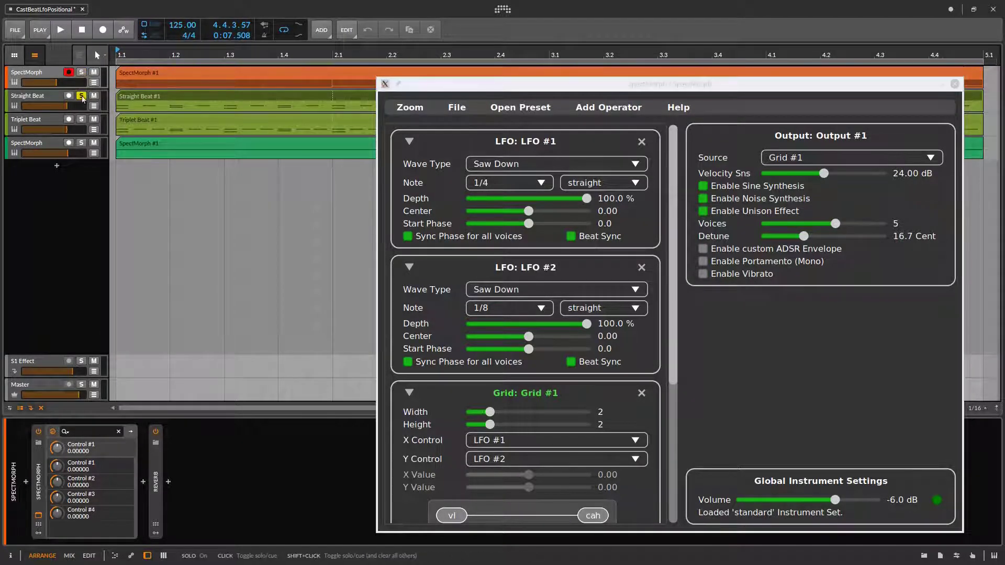
pyautogui.click(82, 98)
pyautogui.click(81, 143)
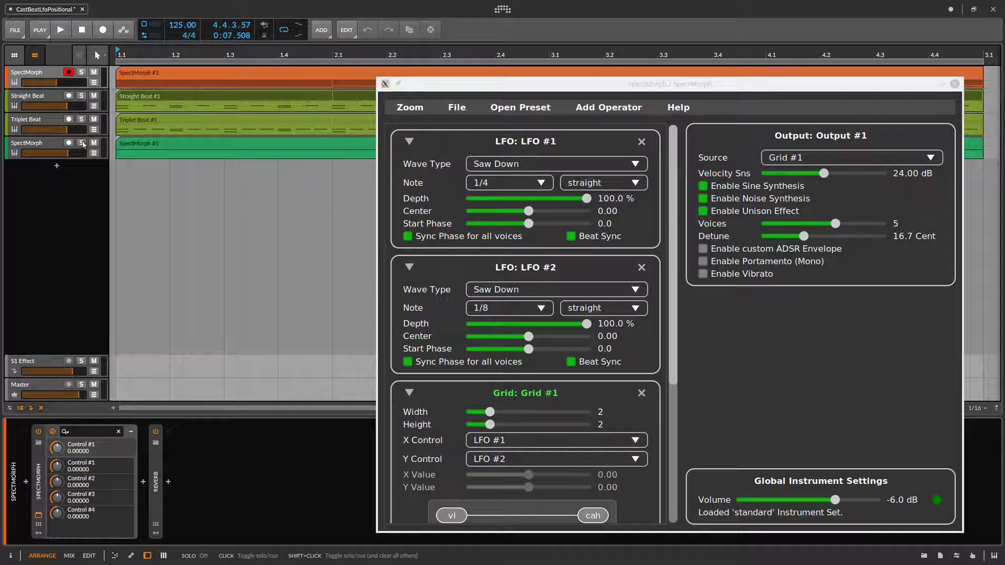
# Close the Saturn SpectMorph window and open the second track's SpectMorph window
pyautogui.click(956, 84)
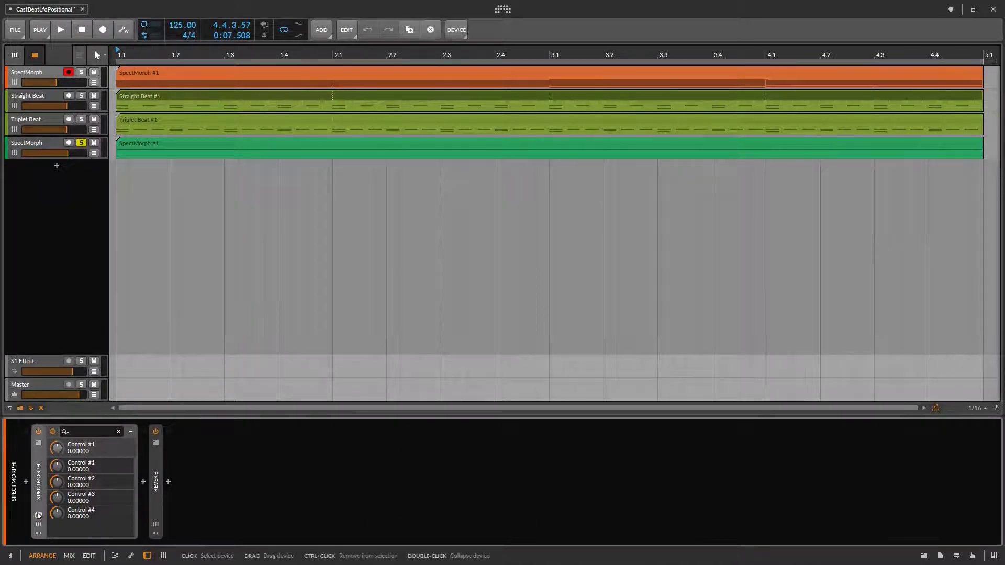
pyautogui.click(44, 146)
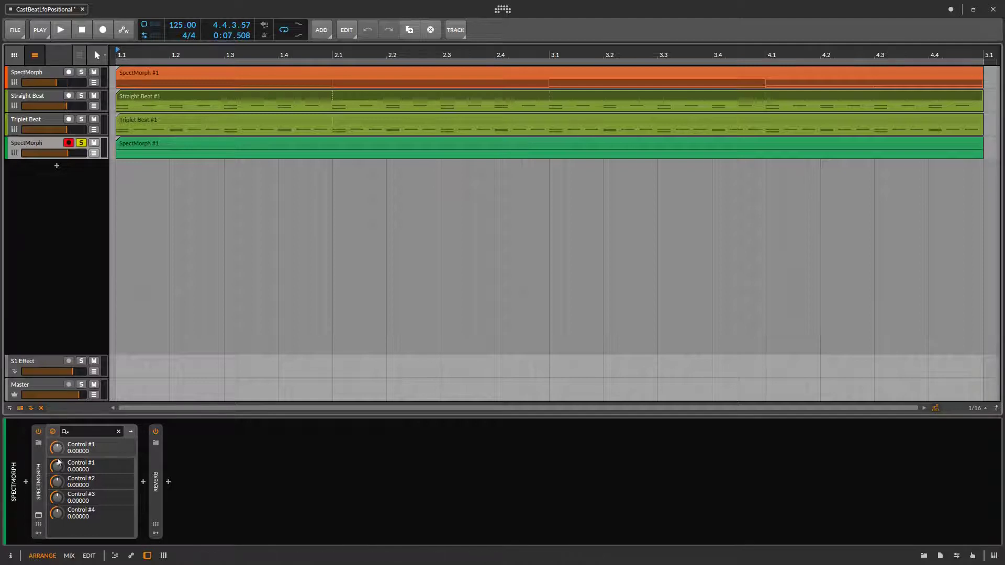
pyautogui.click(39, 515)
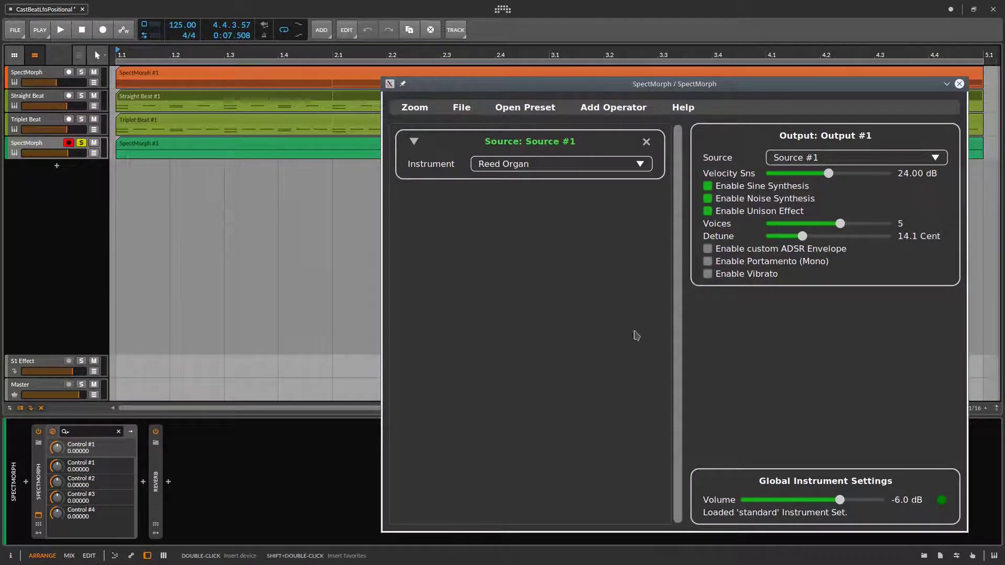
# Briefly play the second track to hear its Reed Organ source
pyautogui.press('space')
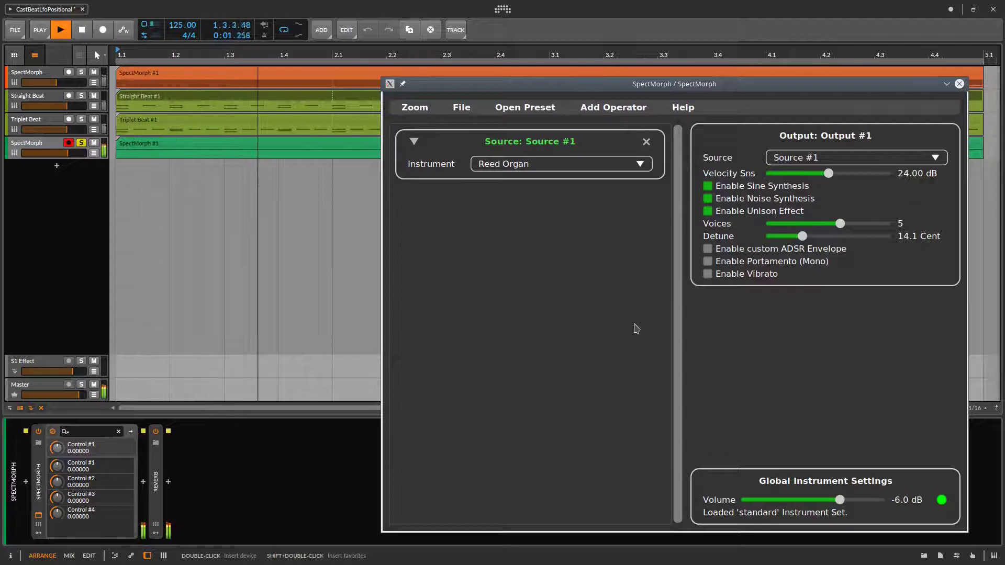
pyautogui.press('space')
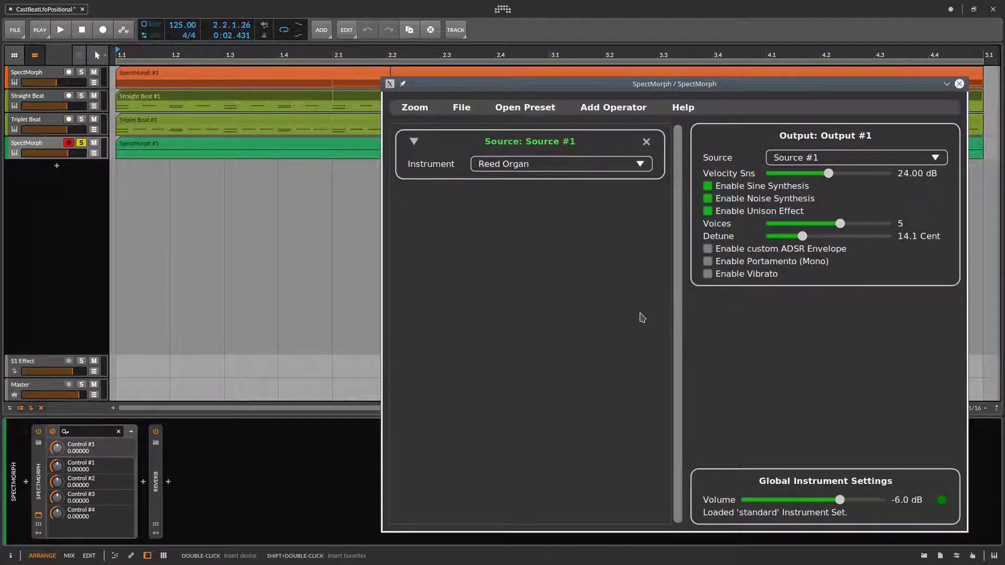
pyautogui.click(596, 109)
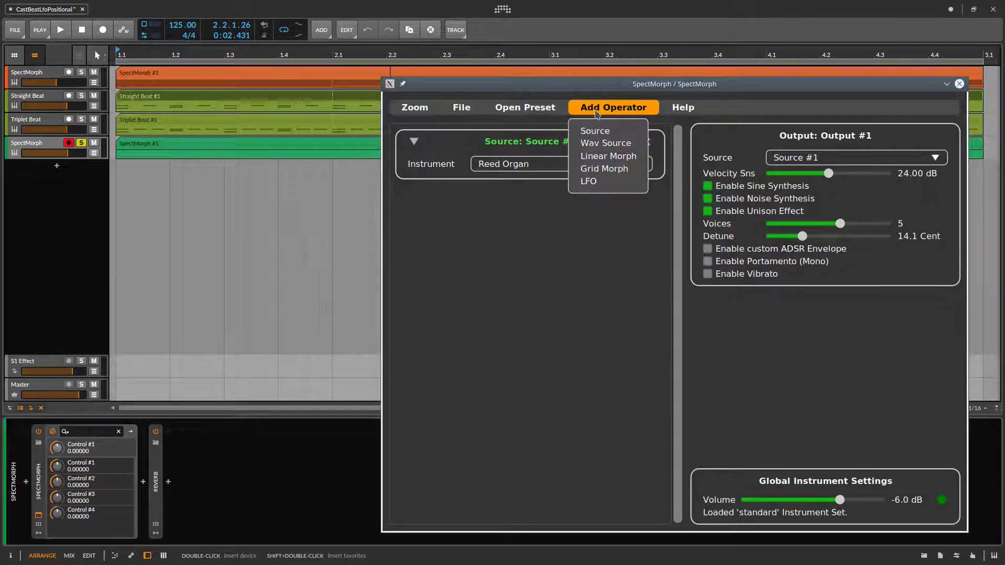
# Swap Source #1 for a WavSource #1 playing 004 Minimal Music, routed to Output #1
pyautogui.click(602, 143)
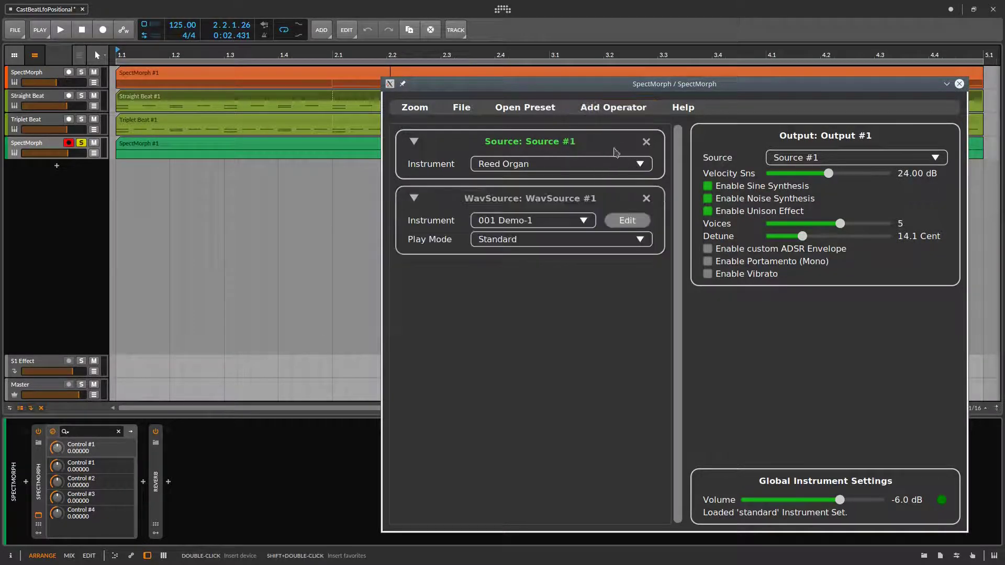
pyautogui.click(647, 142)
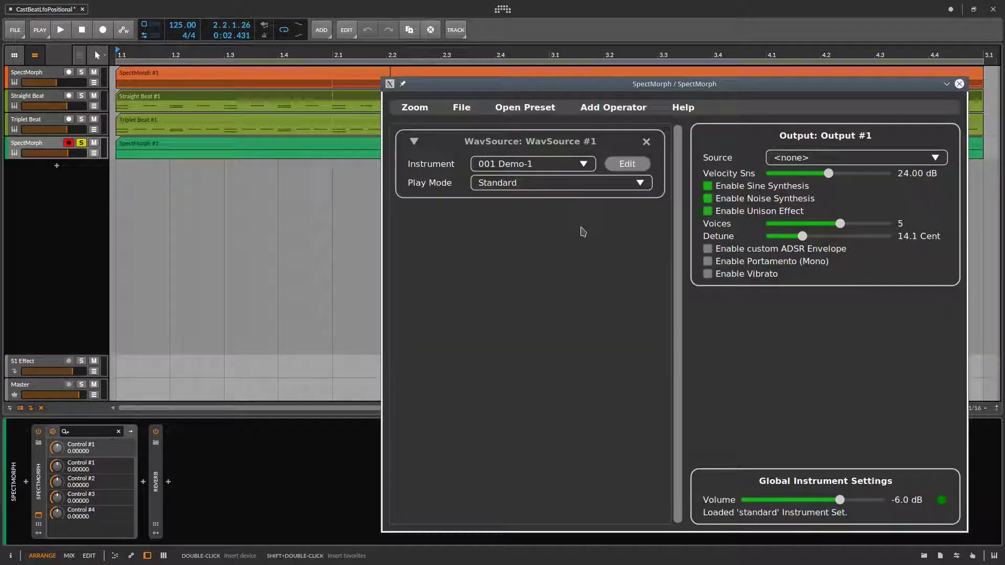
pyautogui.click(568, 165)
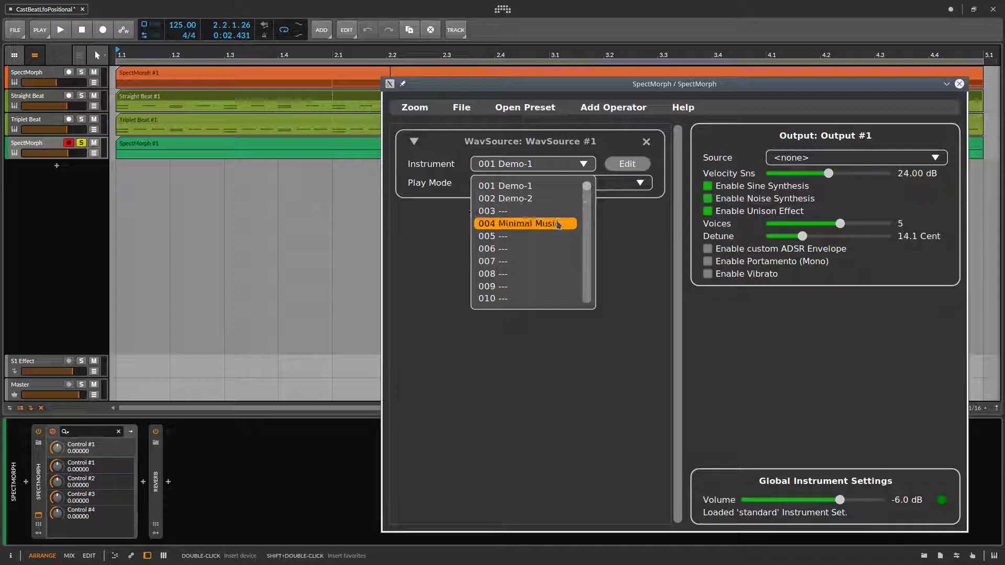
pyautogui.click(558, 225)
pyautogui.click(781, 157)
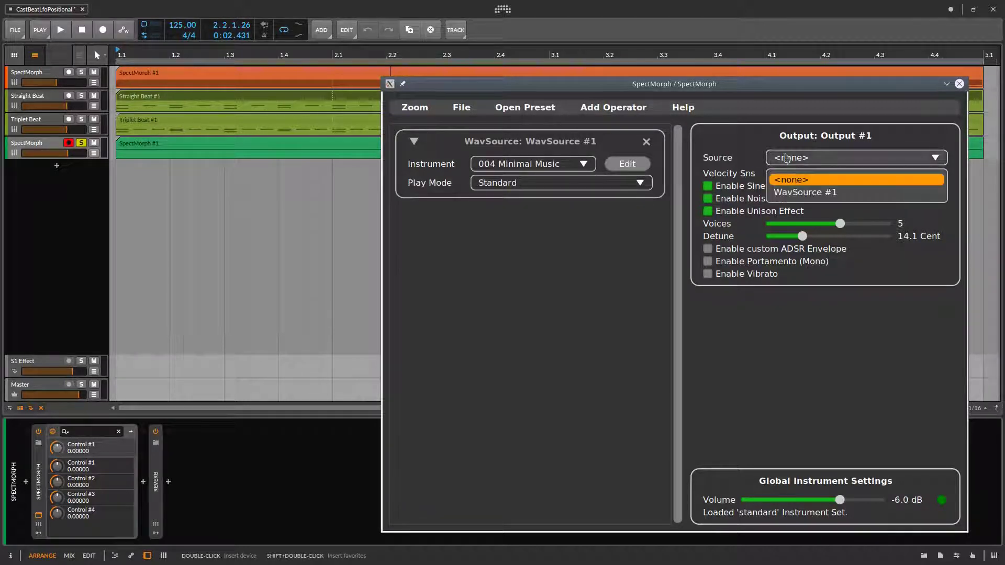
pyautogui.click(797, 194)
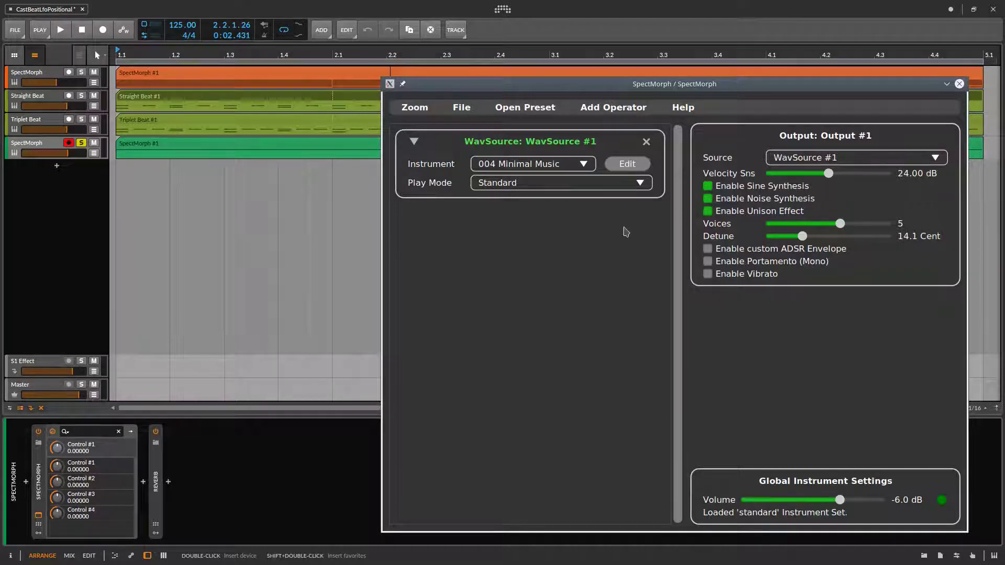
# Play the WavSource sound briefly, then solo Straight Beat and play both together
pyautogui.press('space')
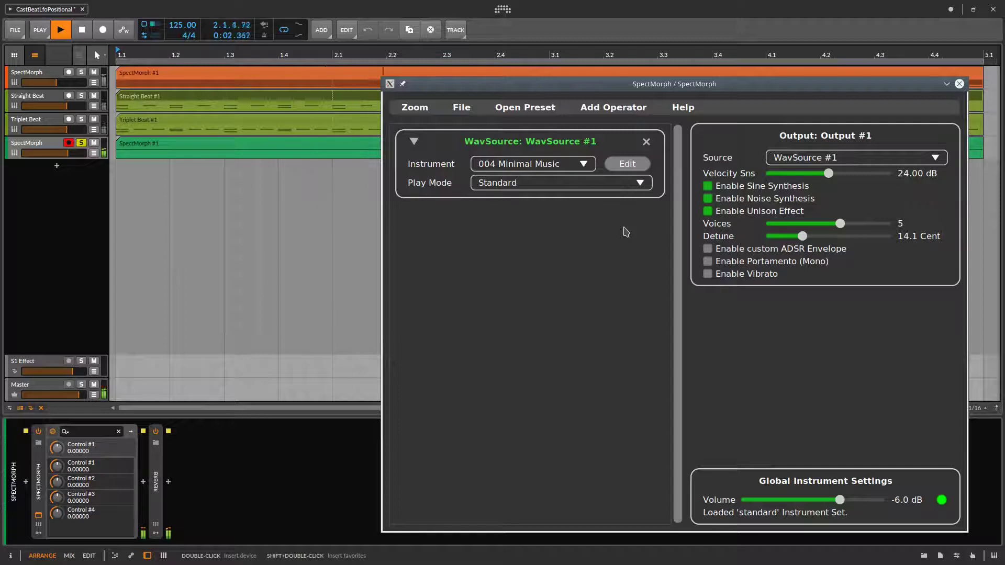
pyautogui.press('space')
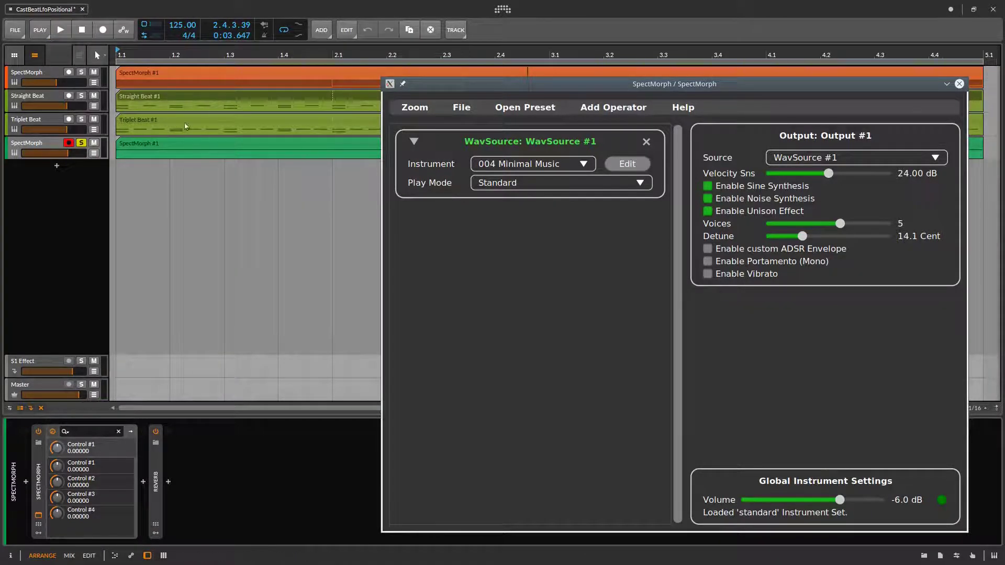
pyautogui.click(87, 97)
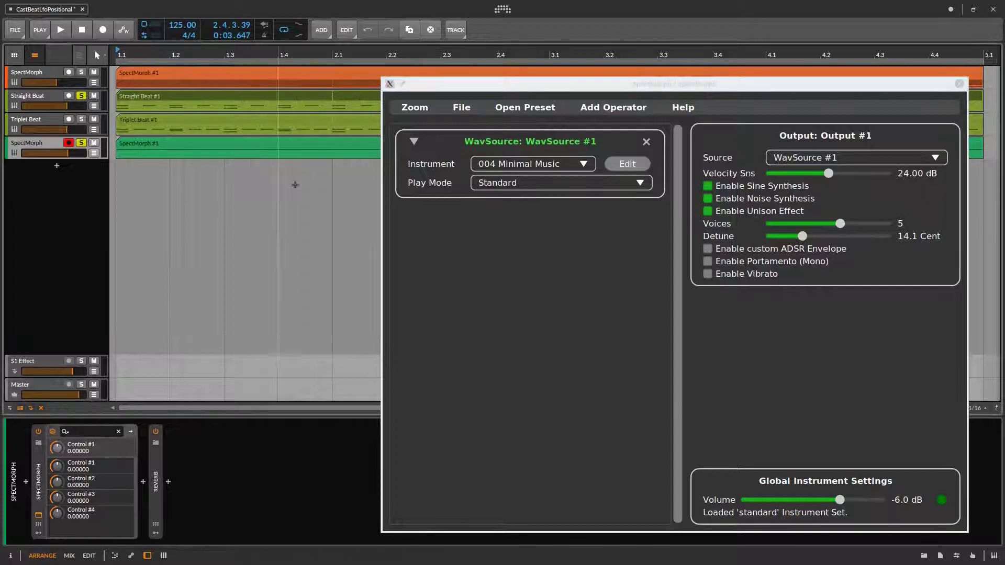
pyautogui.press('space')
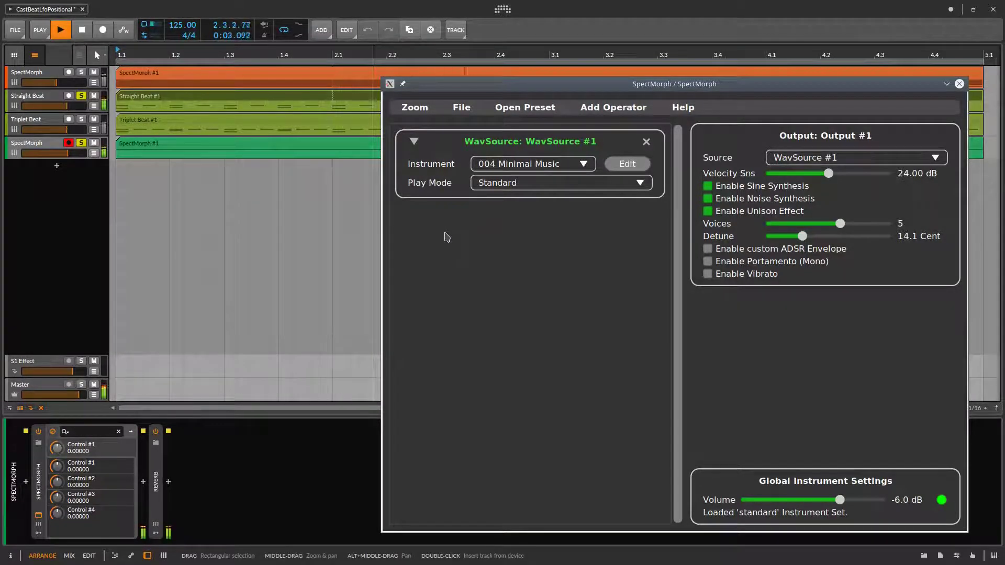
pyautogui.press('space')
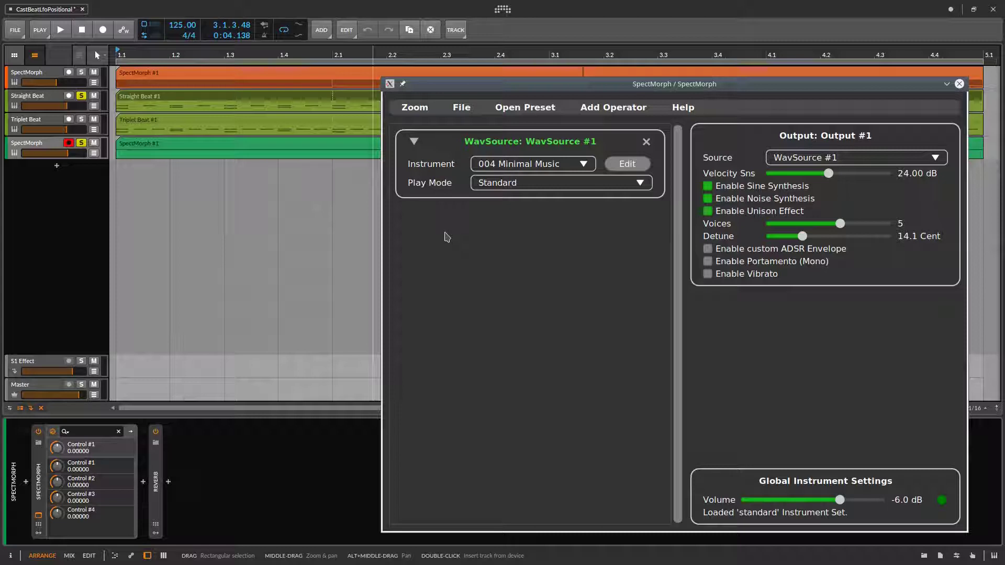
# Switch the WavSource Play Mode to Custom Position and unsolo Straight Beat
pyautogui.click(509, 184)
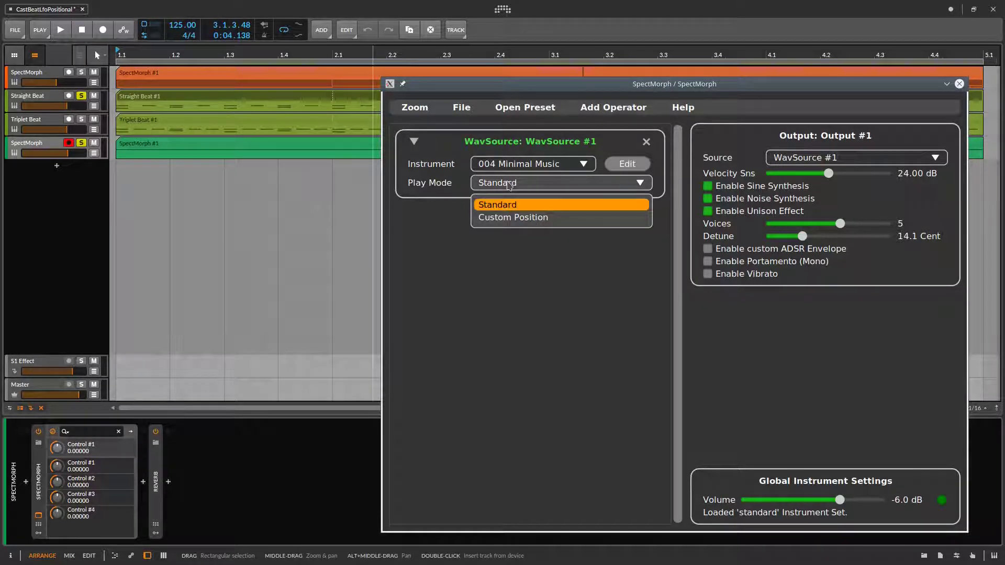
pyautogui.click(516, 223)
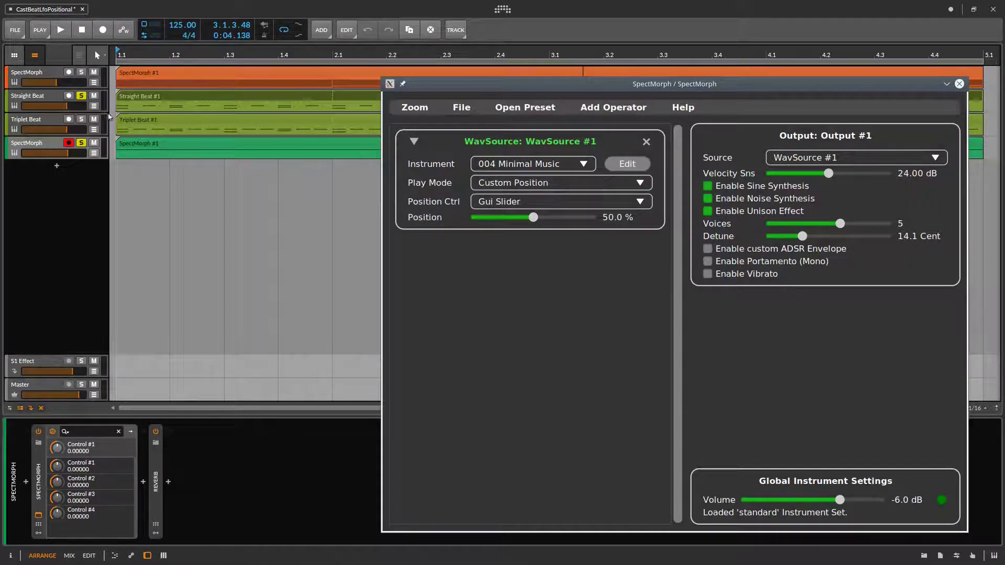
pyautogui.click(81, 96)
# Sweep the WavSource Position slider up to 100% while playback runs, then stop
pyautogui.click(553, 262)
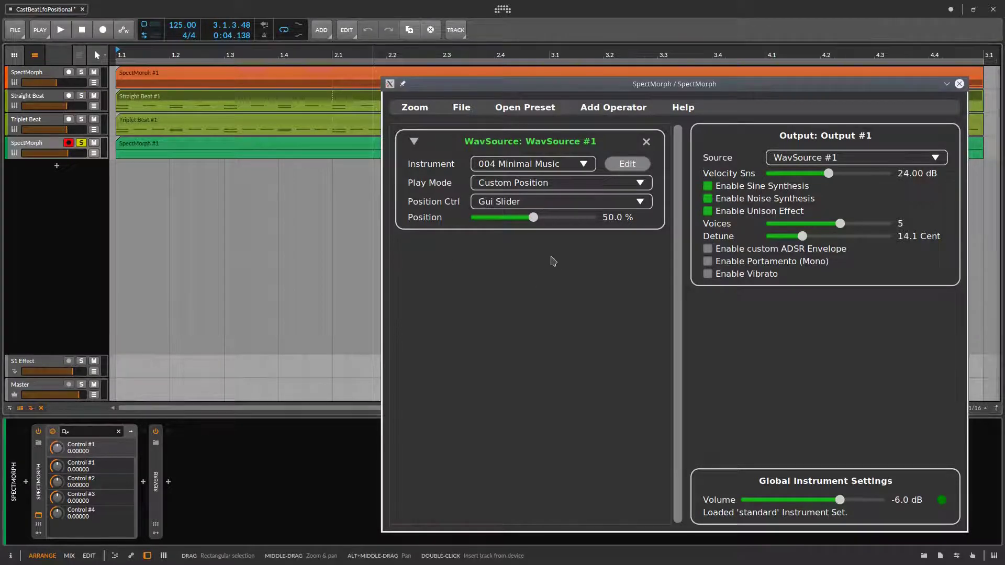
pyautogui.press('space')
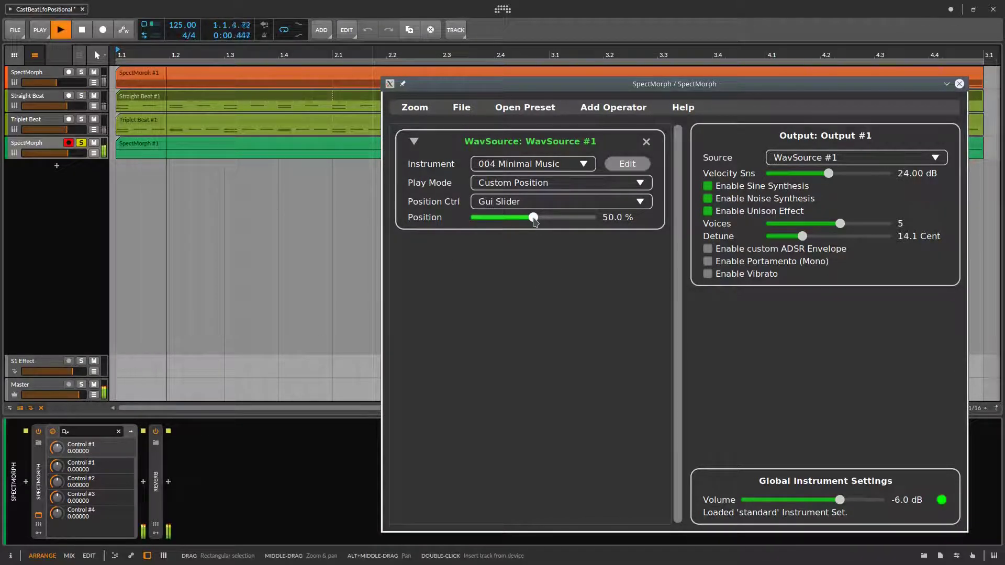
pyautogui.moveTo(533, 218); pyautogui.dragTo(596, 265)
pyautogui.press('space')
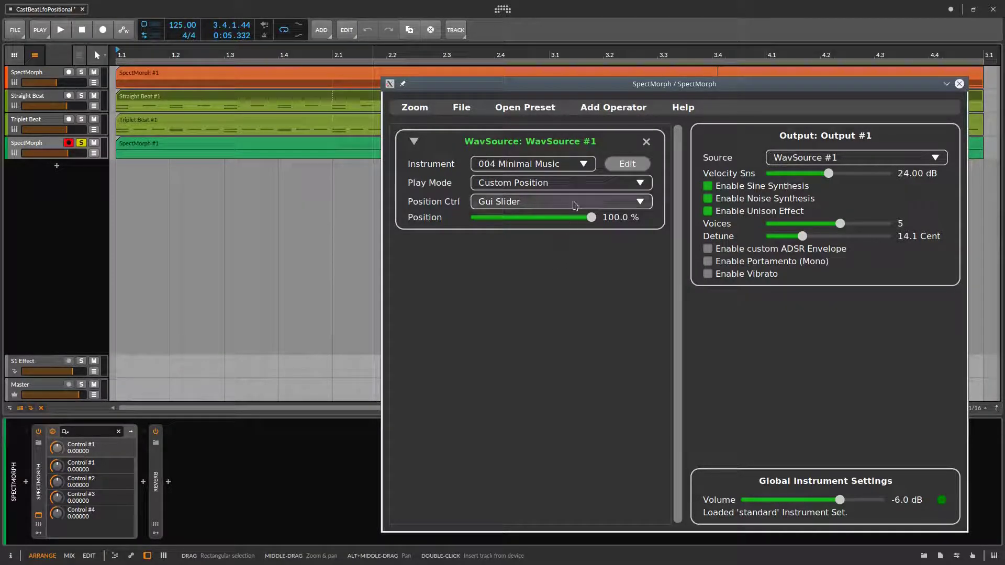
# Add an LFO operator and place LFO #1 above WavSource
pyautogui.click(588, 113)
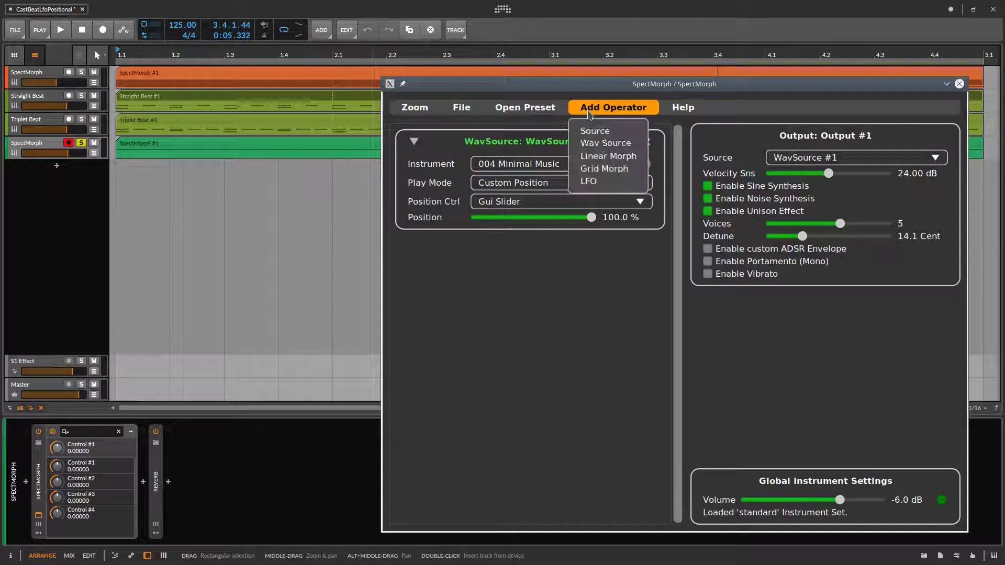
pyautogui.click(595, 185)
pyautogui.moveTo(530, 253); pyautogui.dragTo(539, 181)
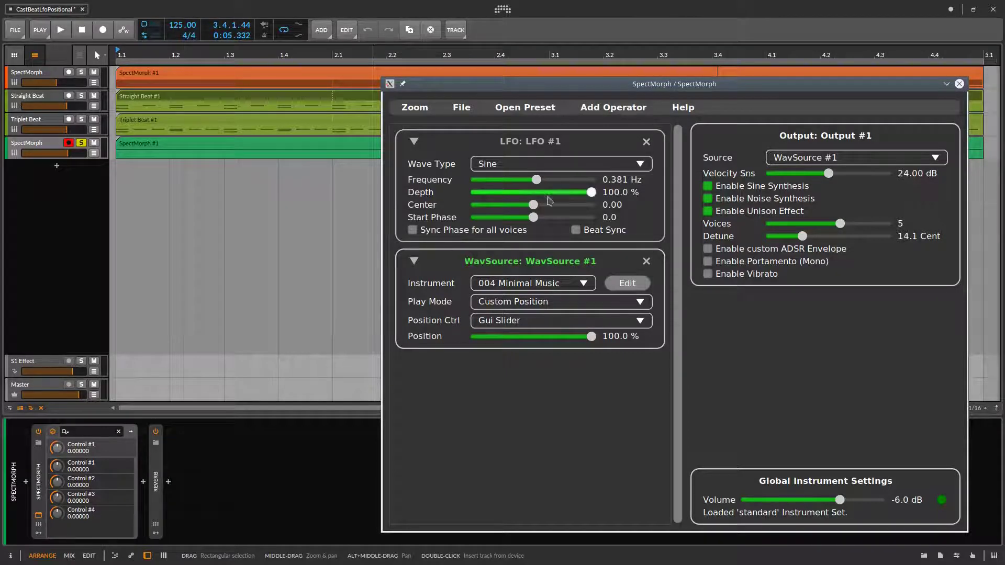
# Set WavSource Position Ctrl to LFO #1 and listen to the result
pyautogui.click(594, 323)
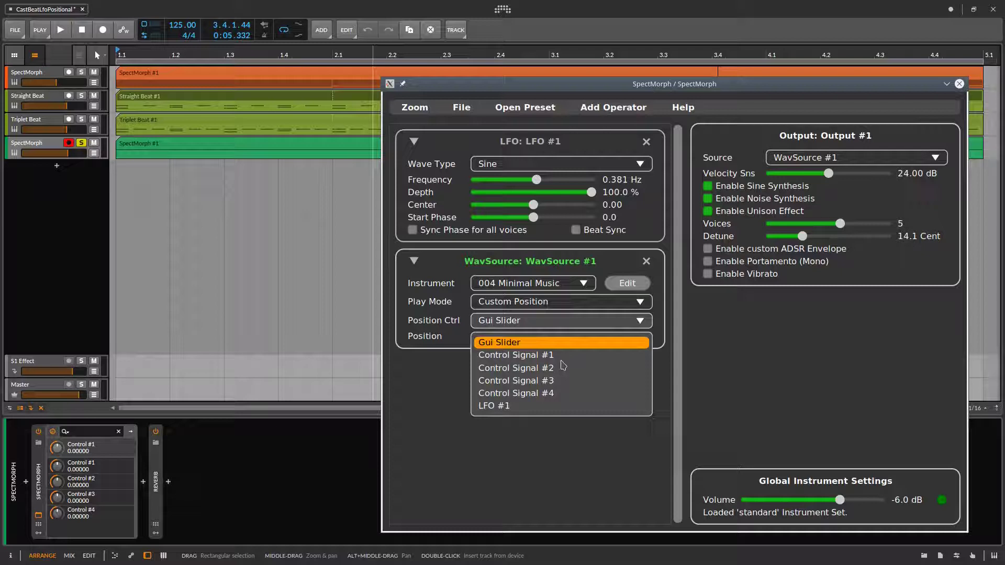
pyautogui.click(516, 408)
pyautogui.press('space')
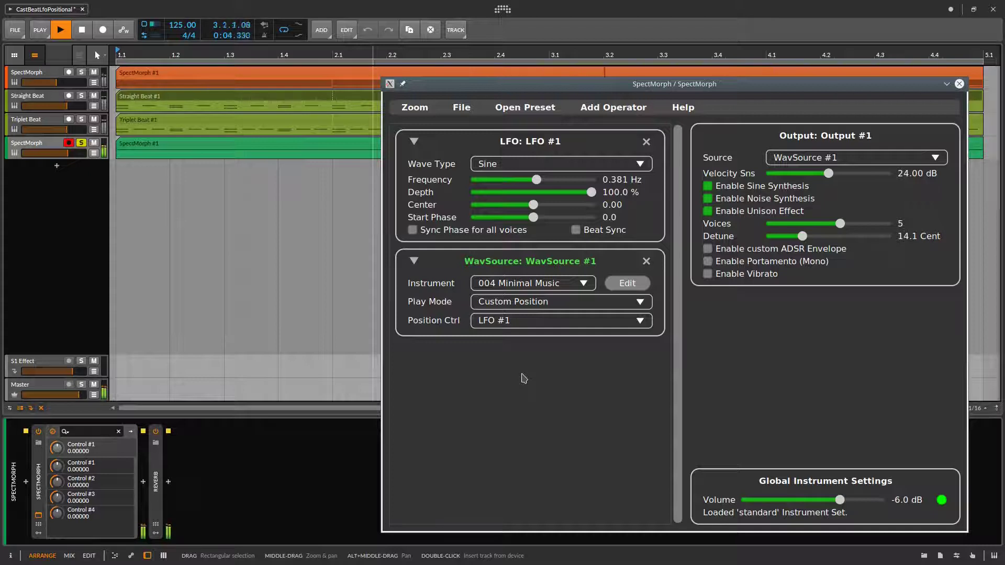
pyautogui.press('space')
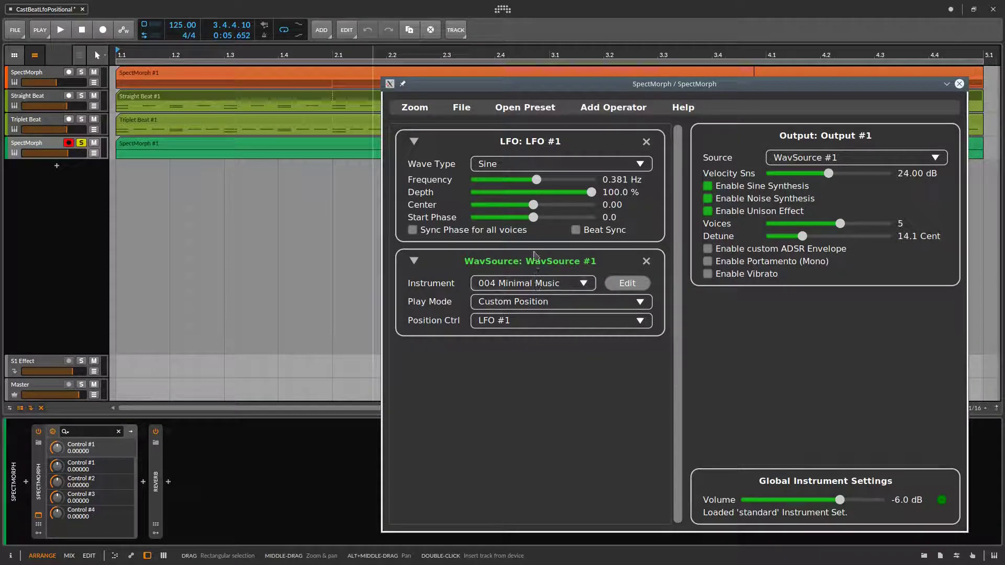
# Change the LFO #1 wave shape to Saw Up and audition it
pyautogui.click(525, 165)
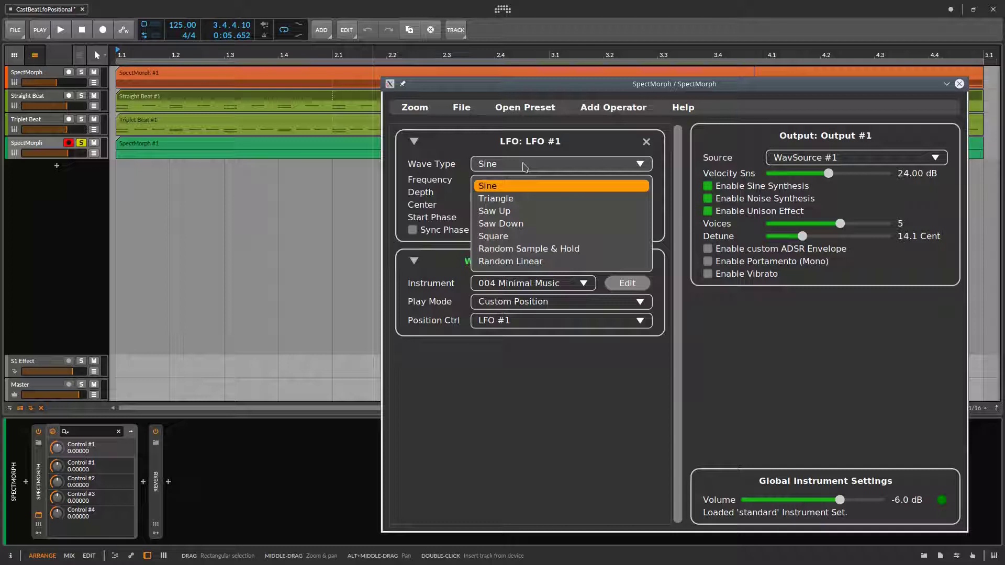
pyautogui.click(517, 211)
pyautogui.press('space')
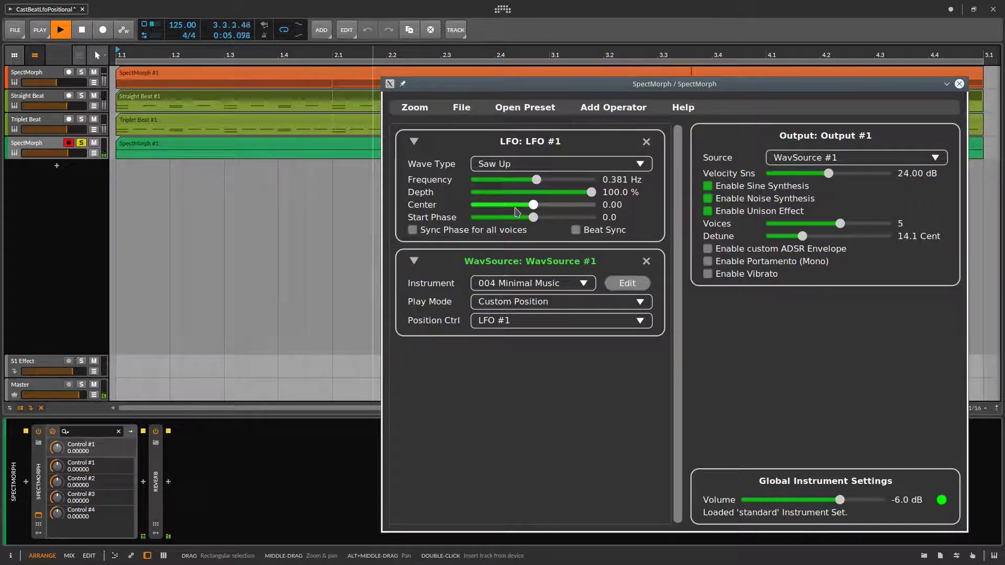
pyautogui.press('space')
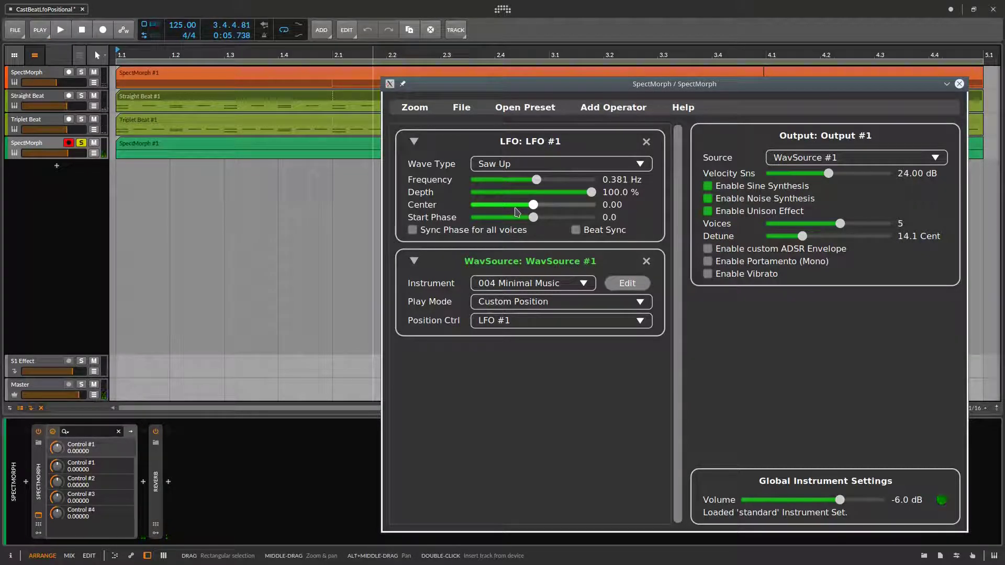
# Raise the LFO frequency to 0.610 Hz while the project plays
pyautogui.press('space')
pyautogui.moveTo(536, 181)
pyautogui.mouseDown()
pyautogui.moveTo(565, 183)
pyautogui.moveTo(501, 180)
pyautogui.moveTo(501, 170)
pyautogui.moveTo(543, 168)
pyautogui.moveTo(545, 180)
pyautogui.mouseUp()
pyautogui.click(544, 165)
pyautogui.press('Escape')
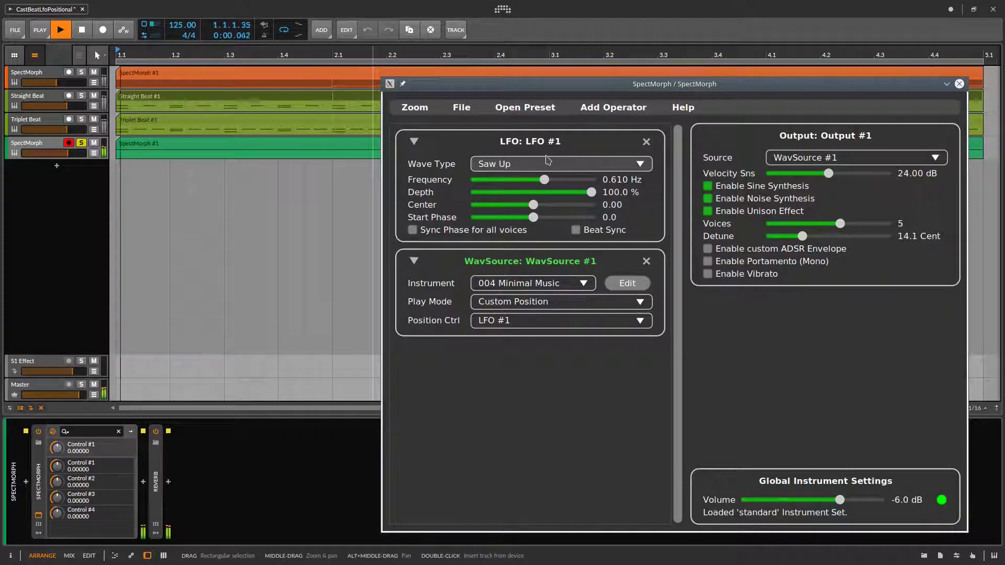
pyautogui.press('space')
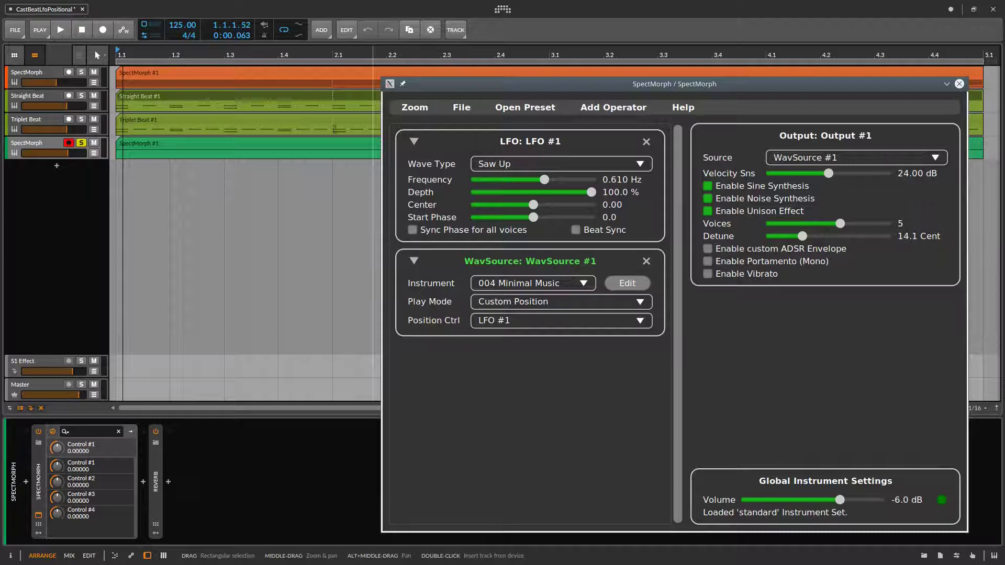
# Solo Straight Beat and audition it with the LFO-swept WavSource
pyautogui.click(82, 96)
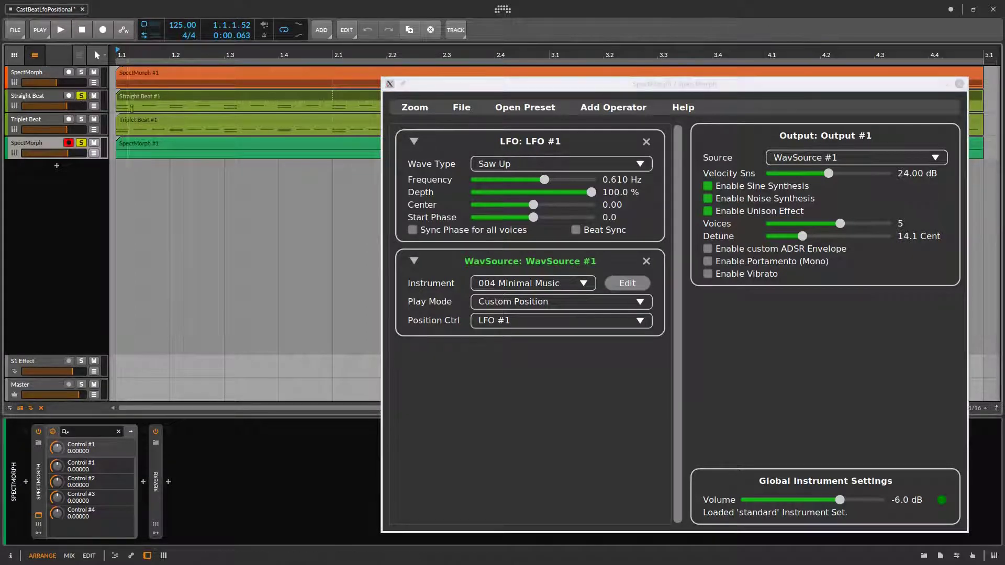
pyautogui.click(520, 413)
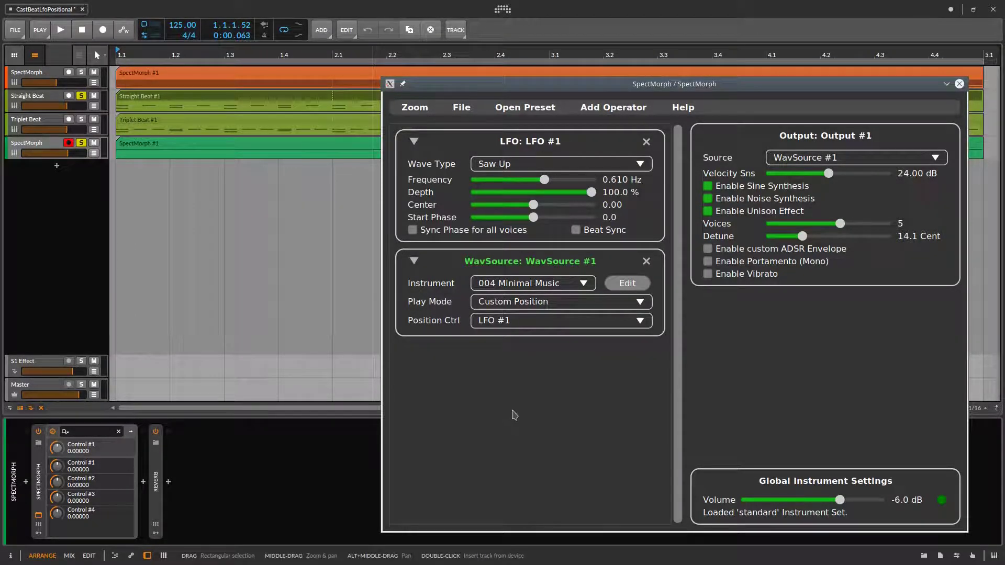
pyautogui.press('space')
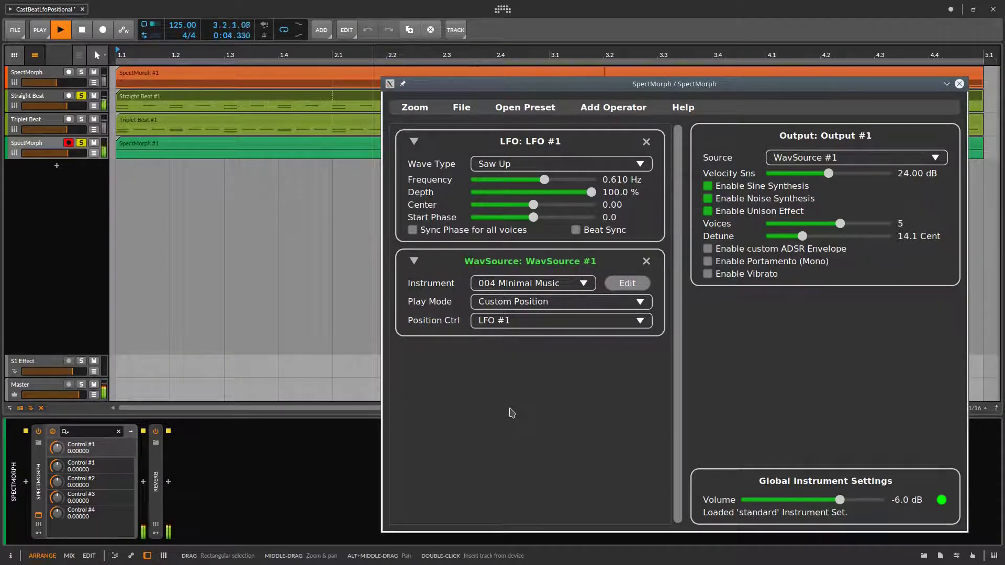
pyautogui.press('space')
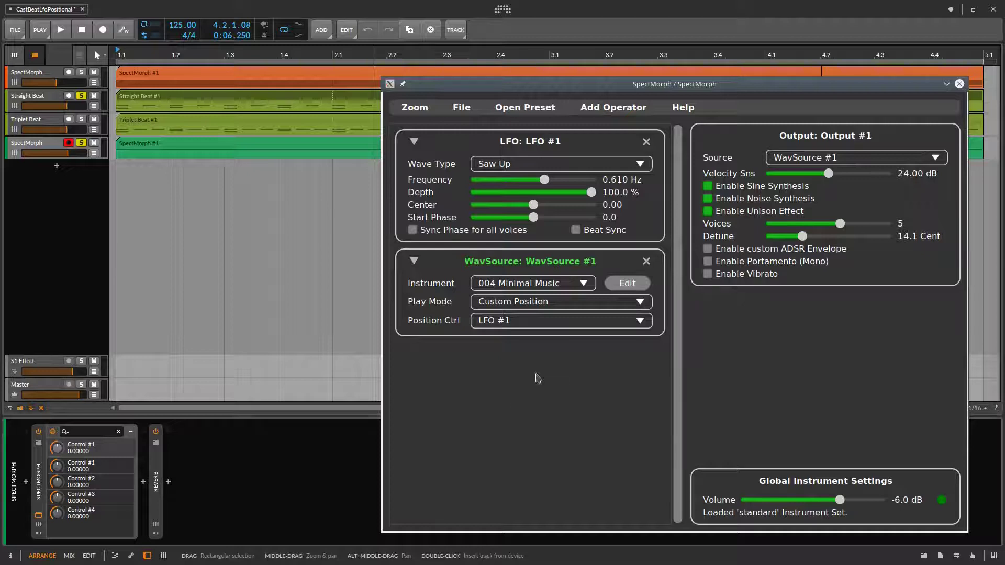
# Turn on Beat Sync for LFO #1 at 1/2 notes and audition it
pyautogui.click(586, 230)
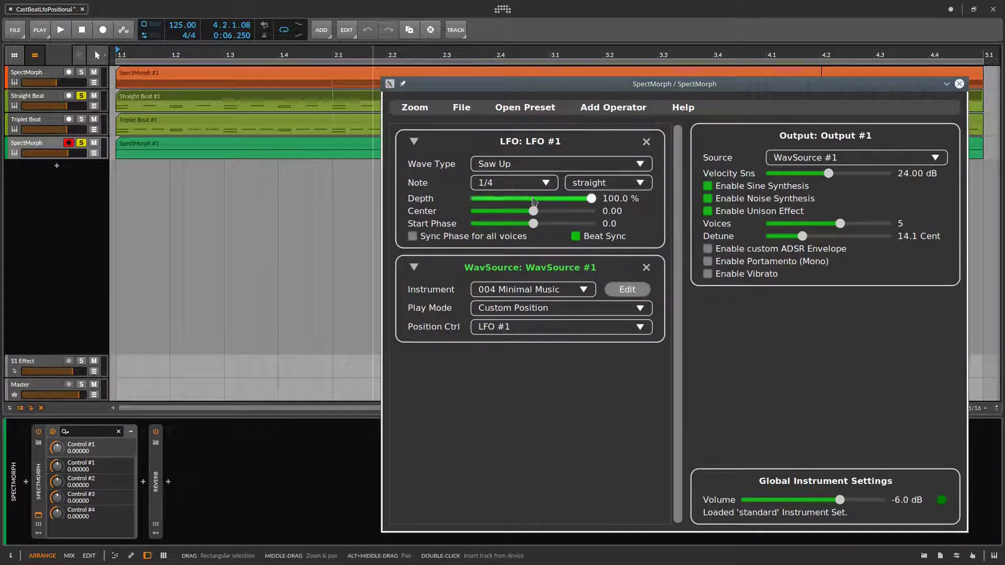
pyautogui.click(511, 183)
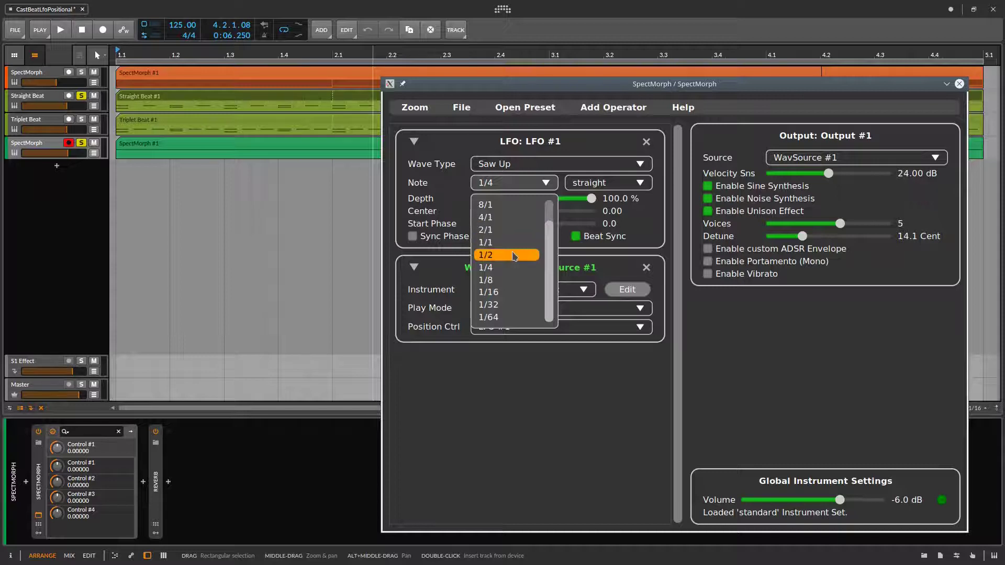
pyautogui.click(513, 256)
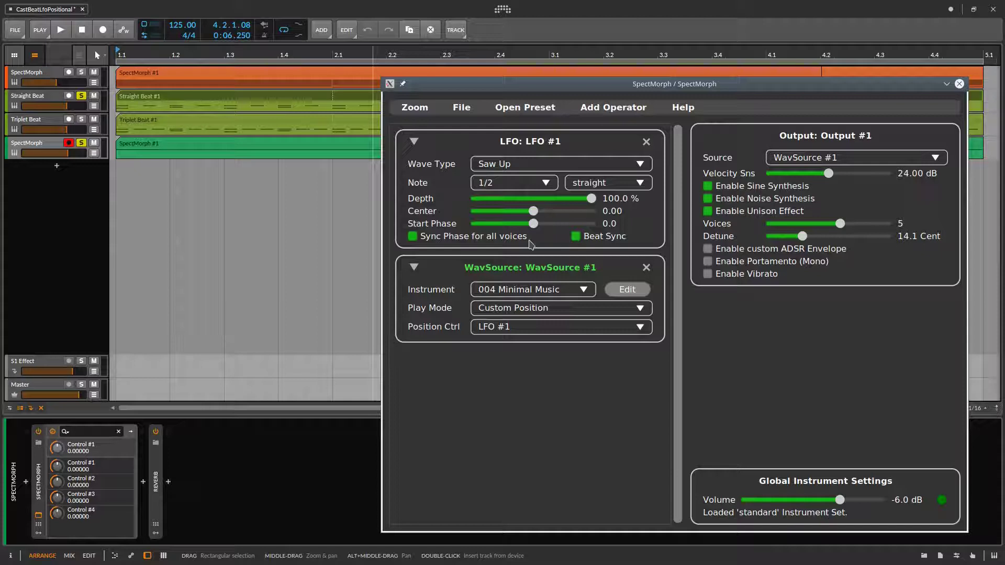
pyautogui.press('space')
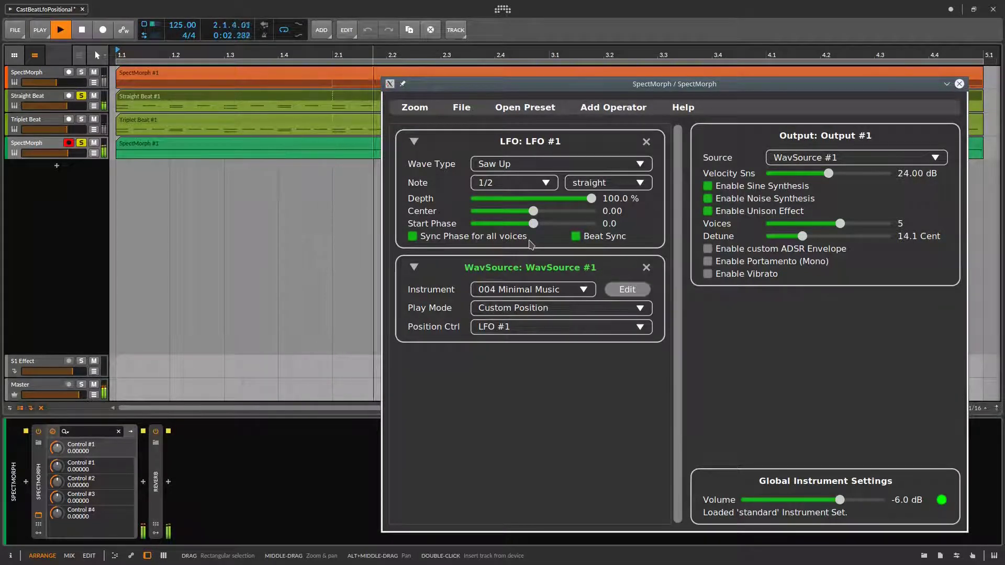
pyautogui.press('space')
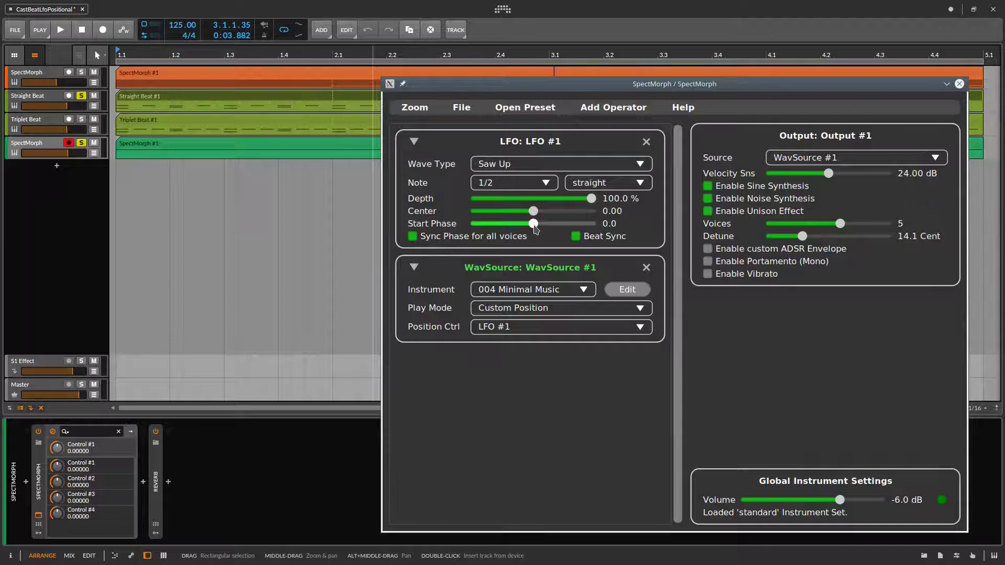
# Raise the LFO Start Phase to 31.0 while playing, then stop playback
pyautogui.press('space')
pyautogui.moveTo(534, 225); pyautogui.dragTo(544, 228)
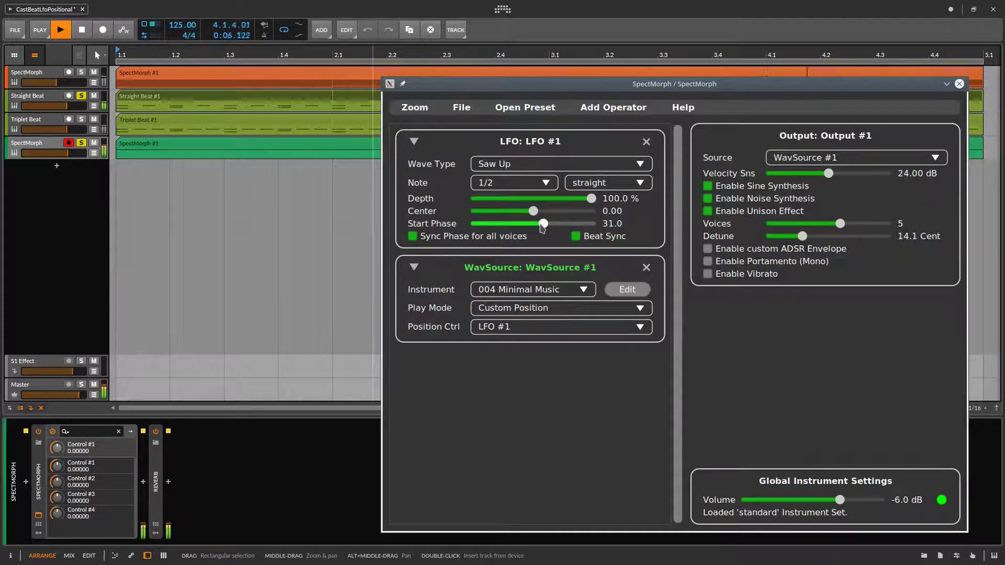
pyautogui.press('space')
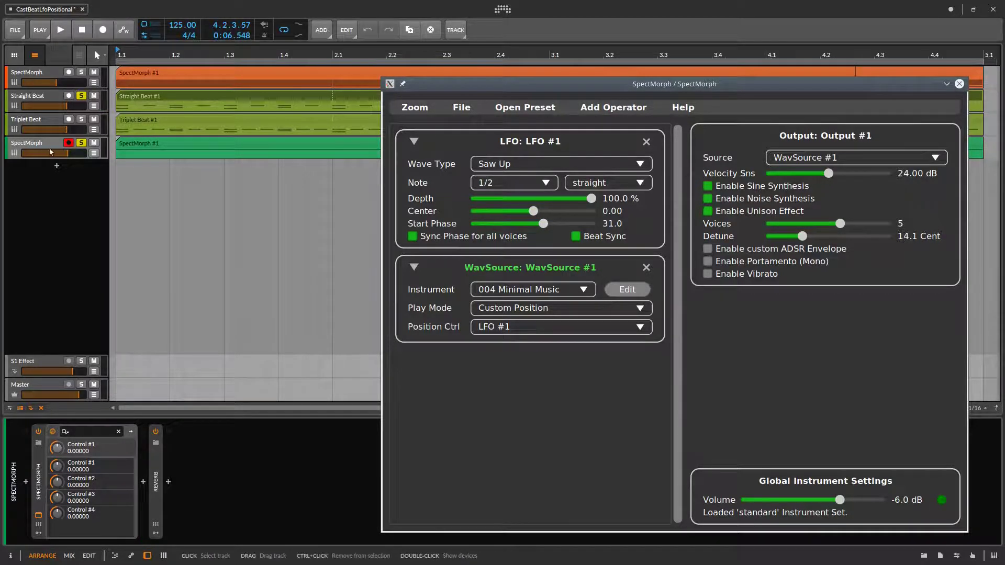
pyautogui.click(55, 268)
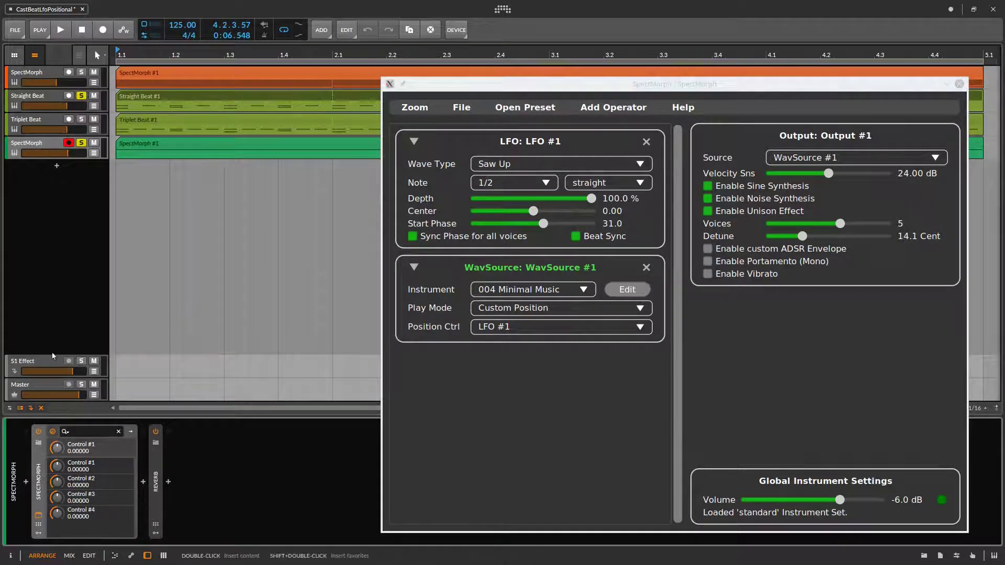
# In the SpectMorph #1 clip, copy the C#2 note up to E2
pyautogui.doubleClick(205, 146)
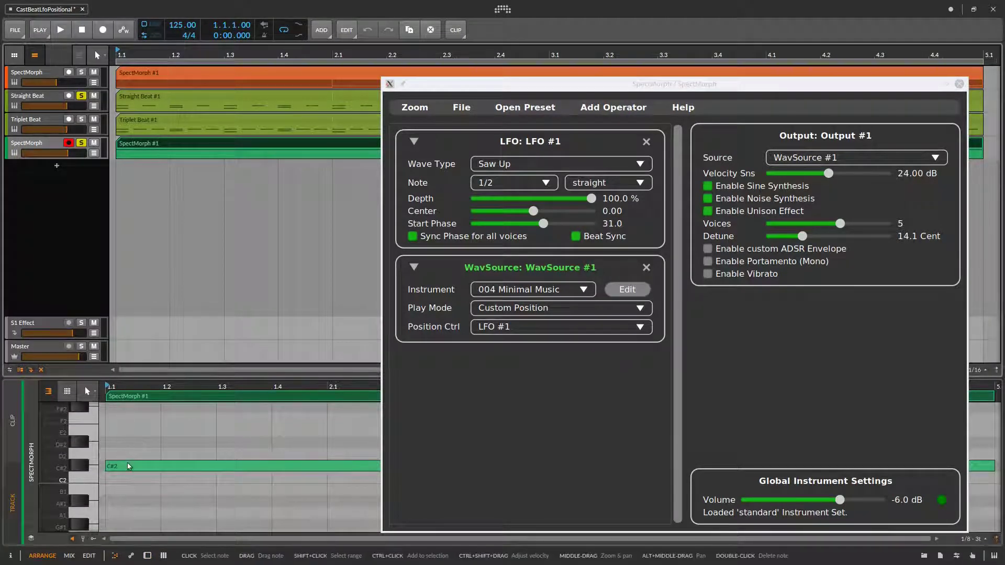
pyautogui.moveTo(128, 465); pyautogui.dragTo(149, 491)
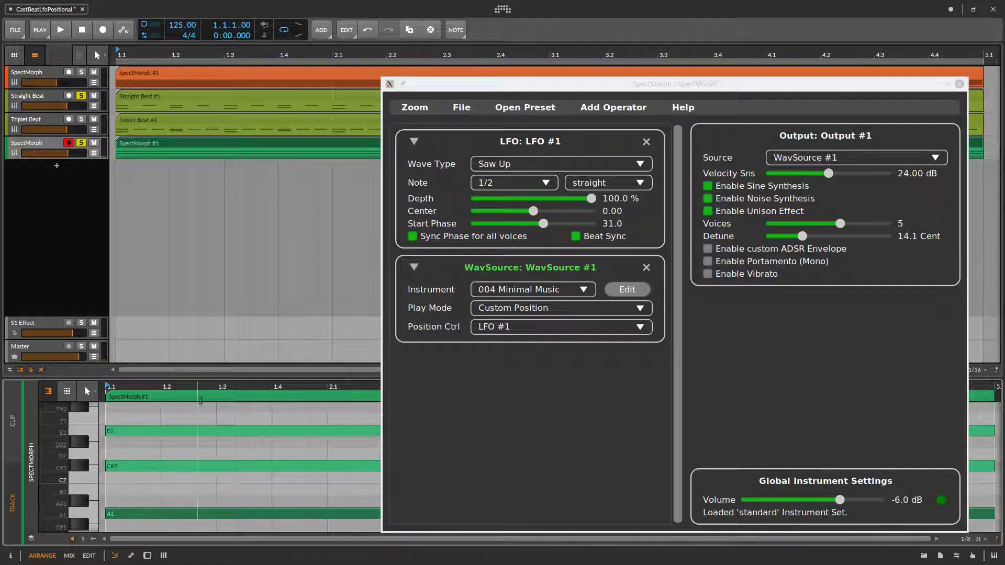
pyautogui.click(543, 433)
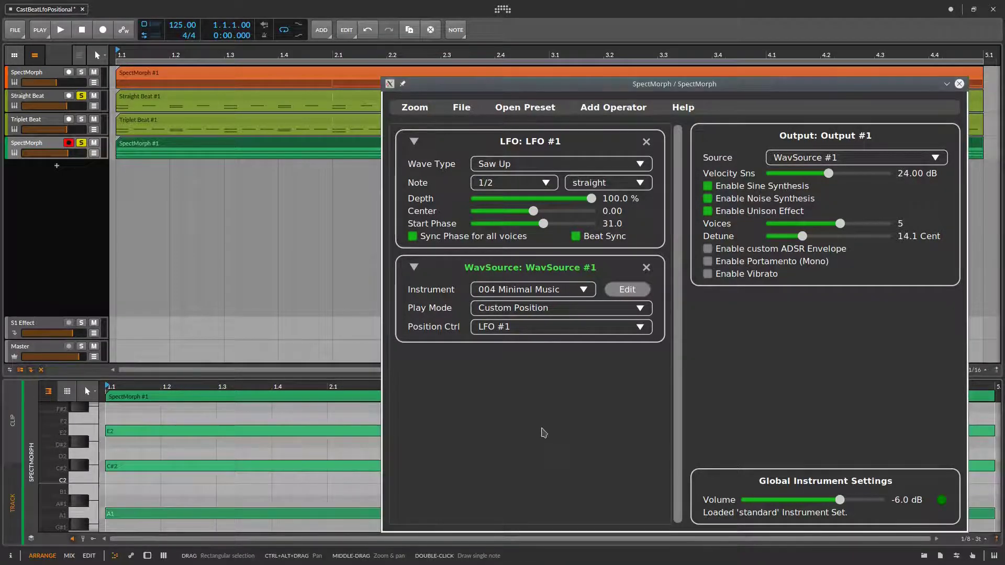
# Play the C#2, A1, E2 chord, then unsolo Straight Beat
pyautogui.press('space')
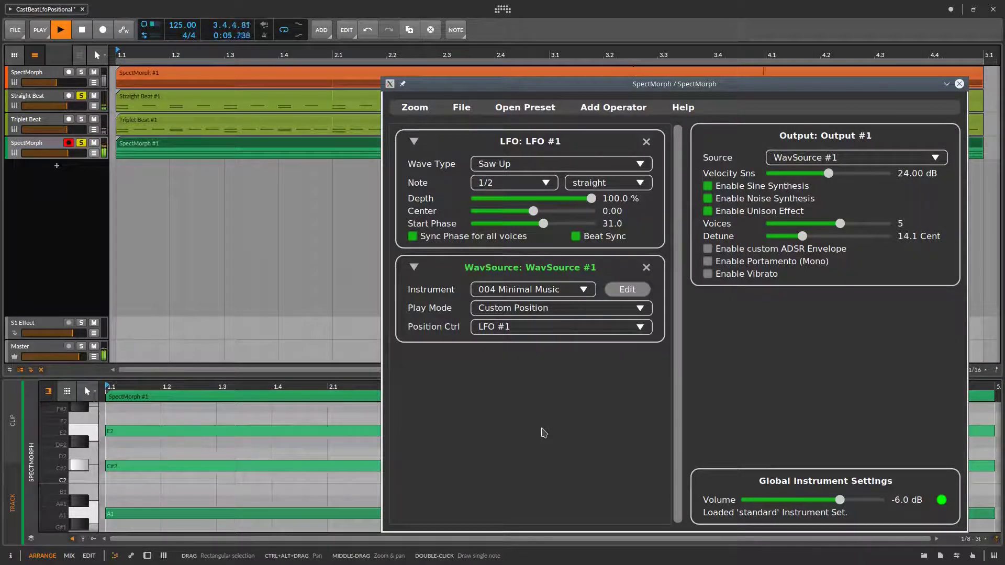
pyautogui.press('space')
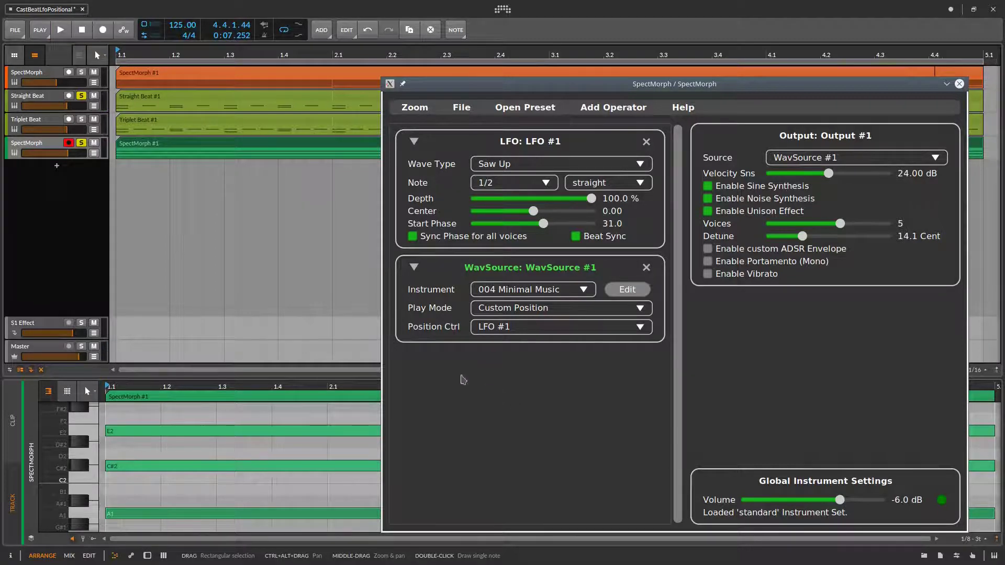
pyautogui.click(81, 96)
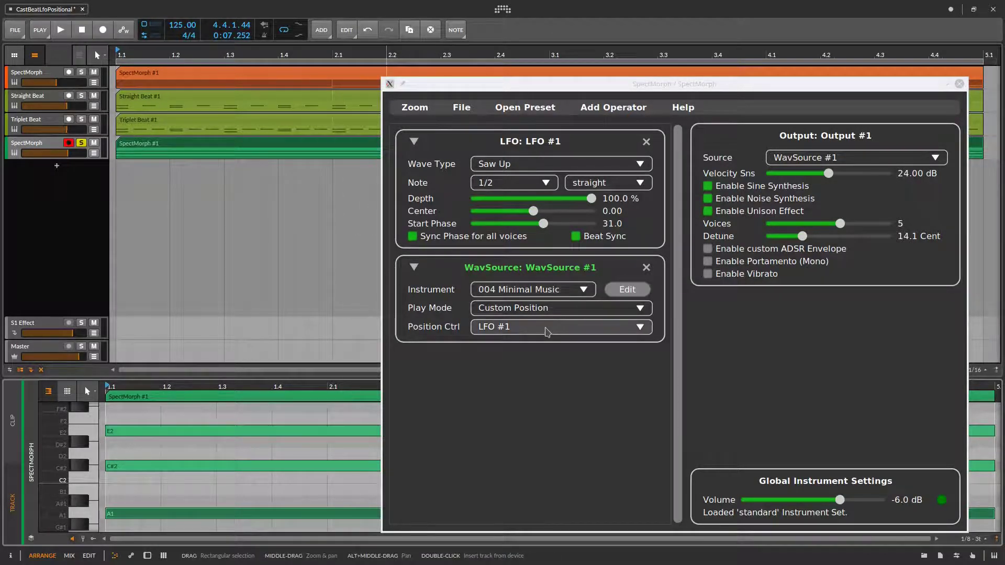
# Set WavSource Position Ctrl to Control Signal #1 and delete the LFO #1 operator
pyautogui.click(545, 329)
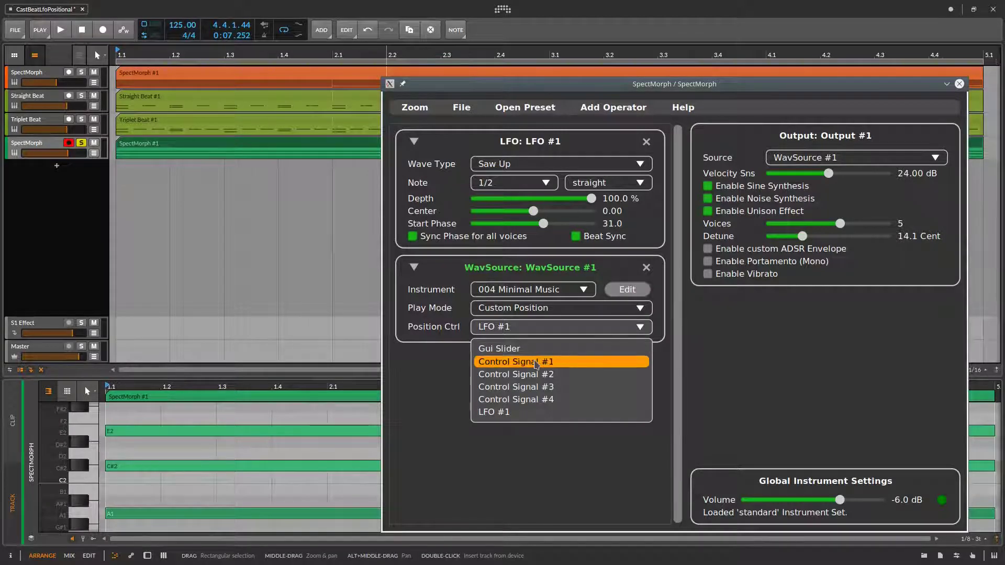
pyautogui.click(537, 362)
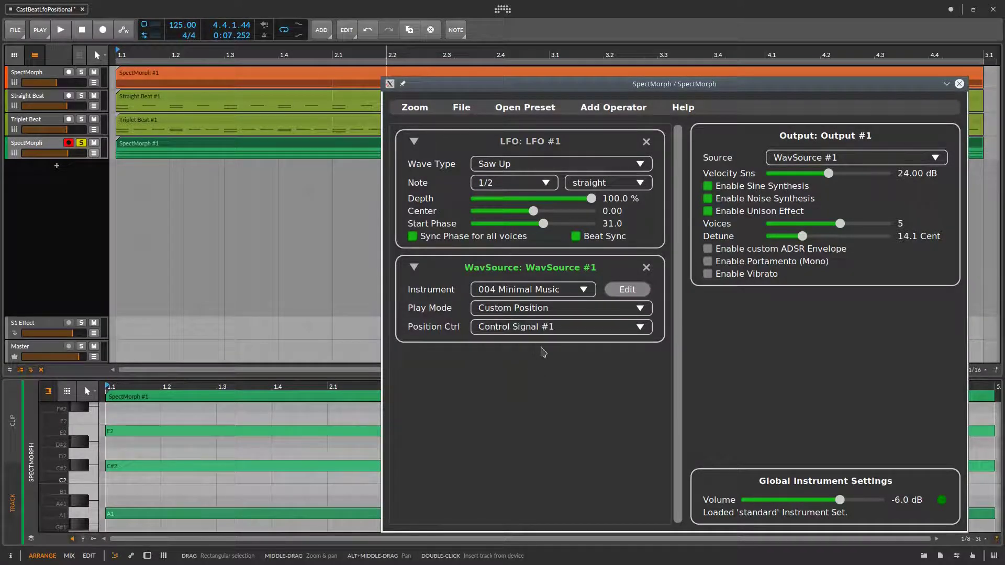
pyautogui.click(646, 142)
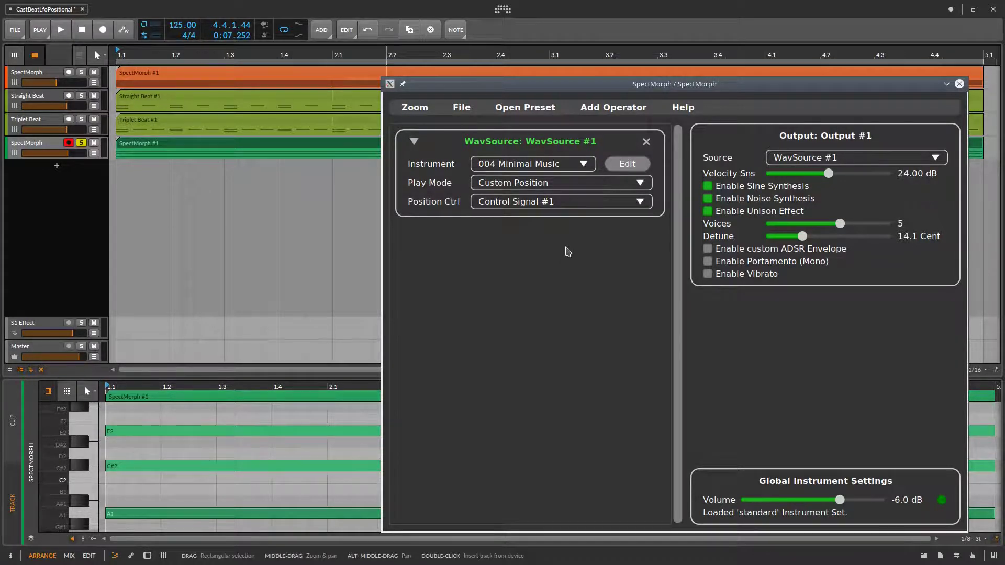
# Close SpectMorph and show an enlarged Control #1 automation lane on the SpectMorph track
pyautogui.click(960, 84)
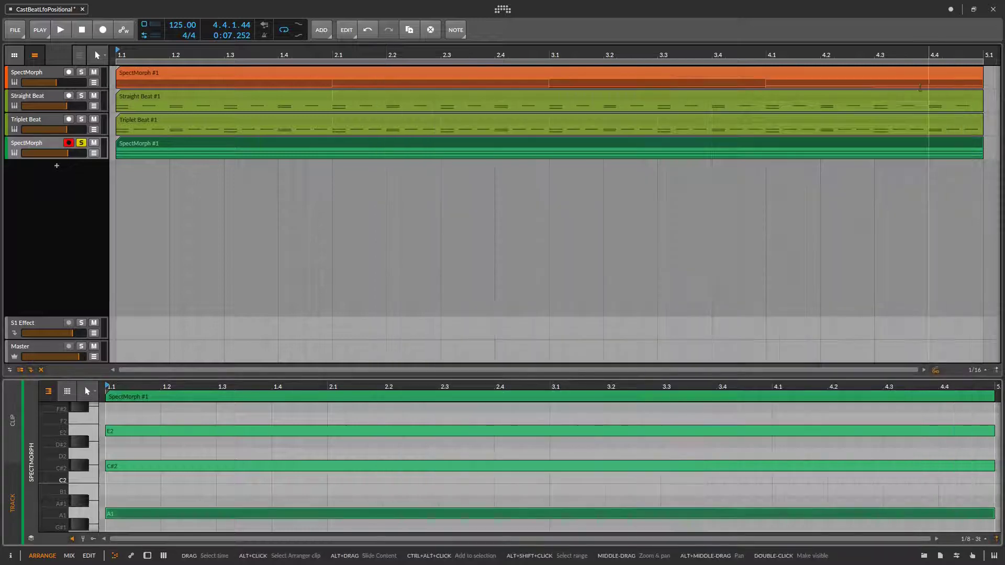
pyautogui.click(95, 154)
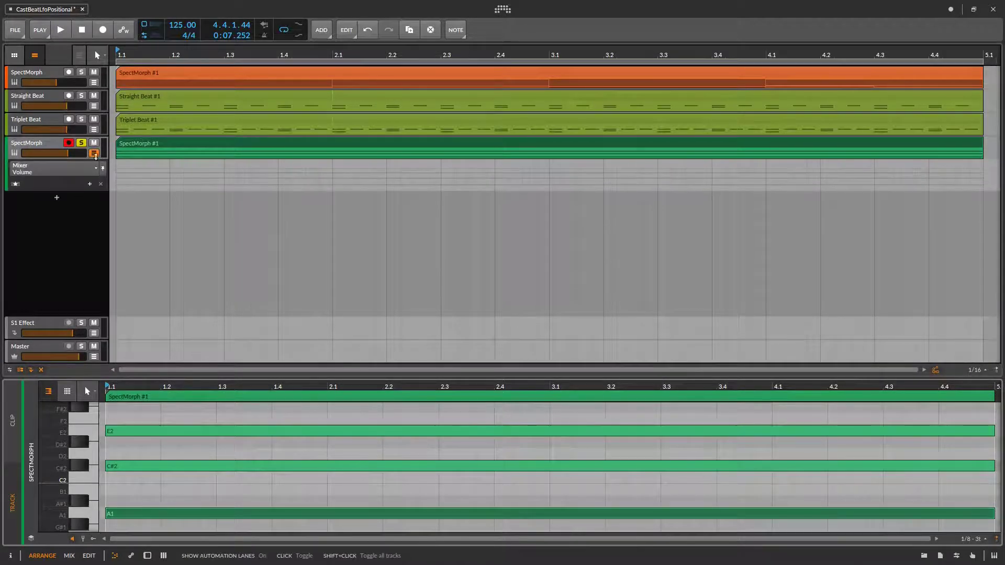
pyautogui.click(93, 169)
pyautogui.moveTo(83, 183)
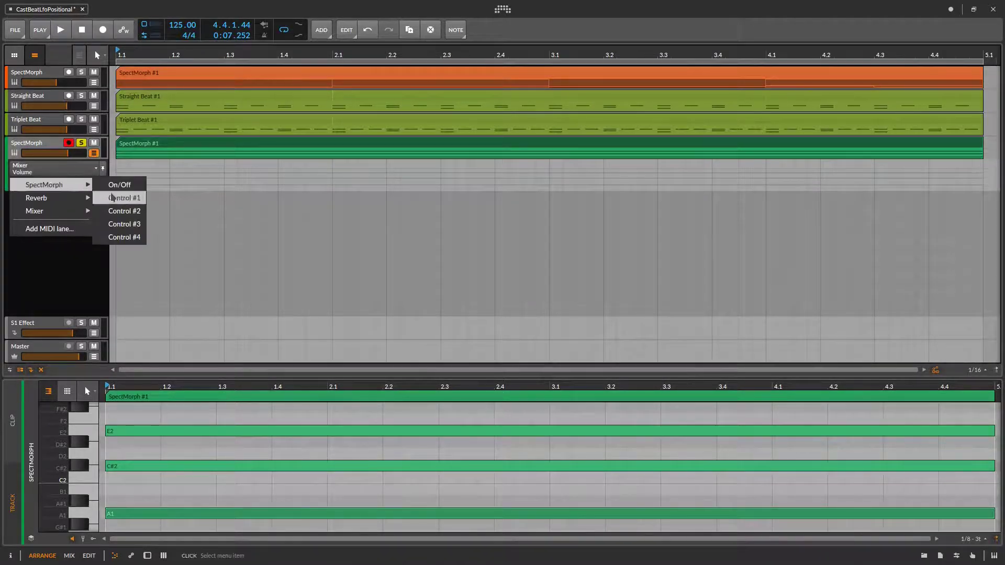
pyautogui.click(124, 196)
pyautogui.moveTo(58, 193); pyautogui.dragTo(125, 306)
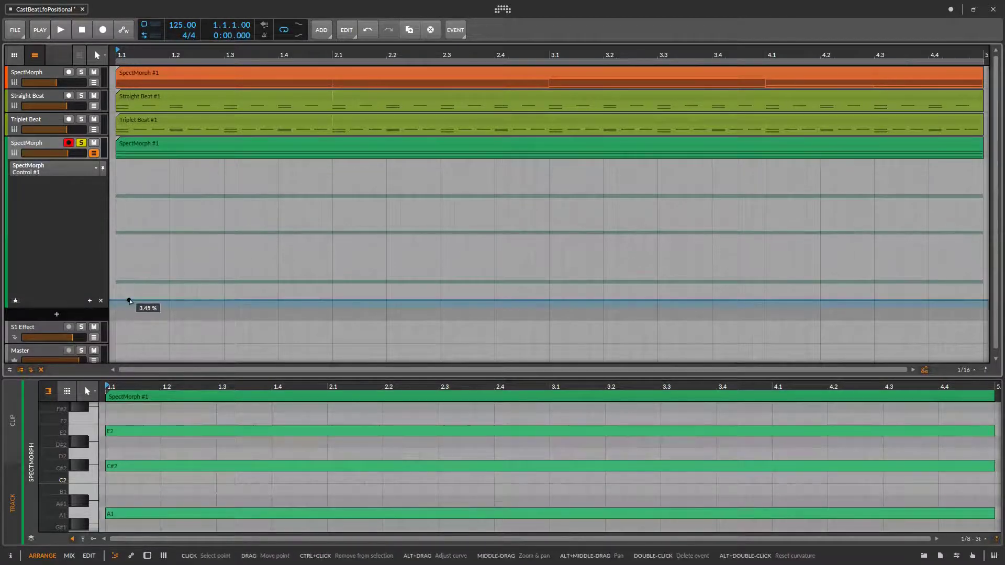
# Draw Control #1 ramps from 0% to 100% near 1.3, 1.4 and 3.1, dropping to 0% after 3.2
pyautogui.doubleClick(125, 299)
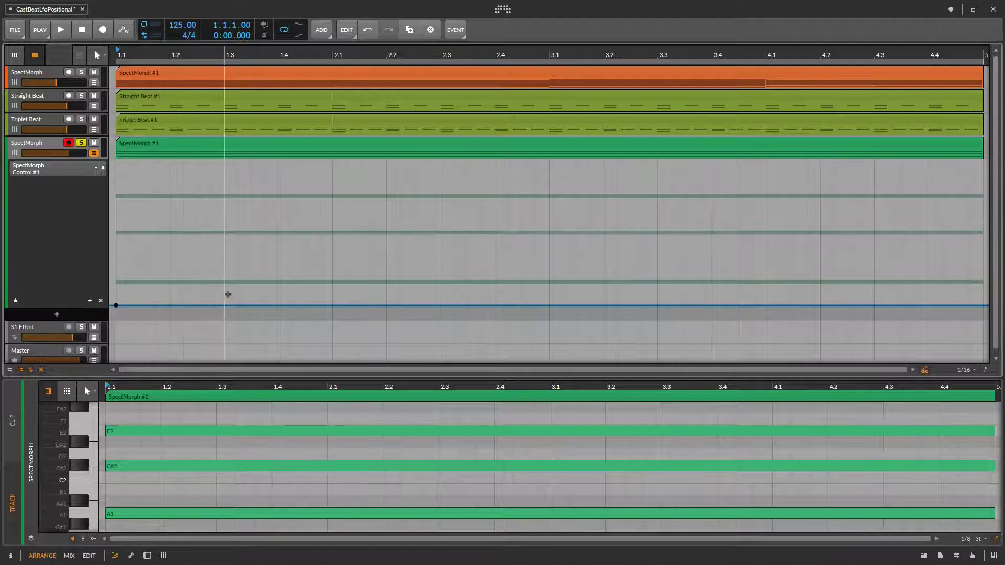
pyautogui.moveTo(203, 307); pyautogui.dragTo(225, 162)
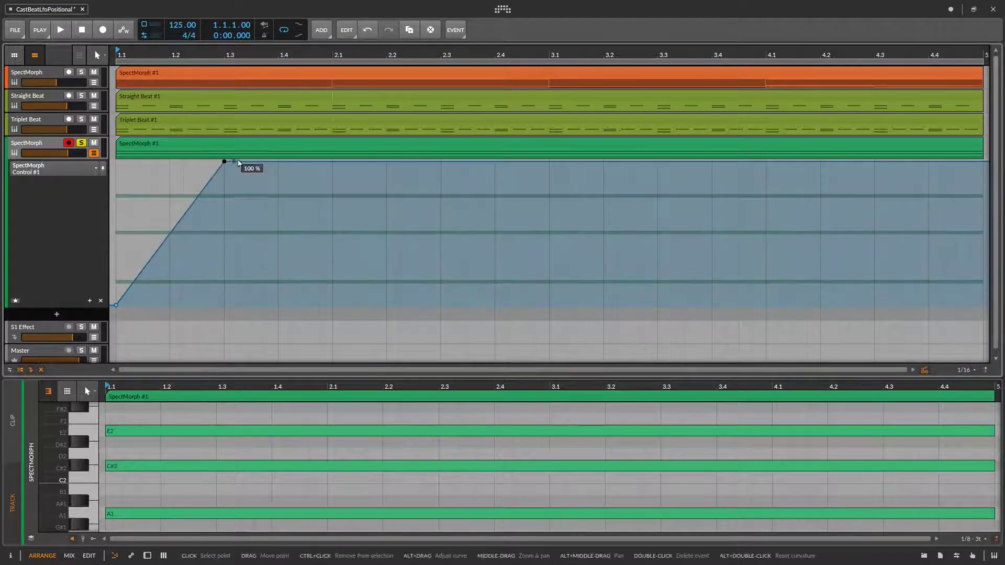
pyautogui.moveTo(286, 164); pyautogui.dragTo(203, 309)
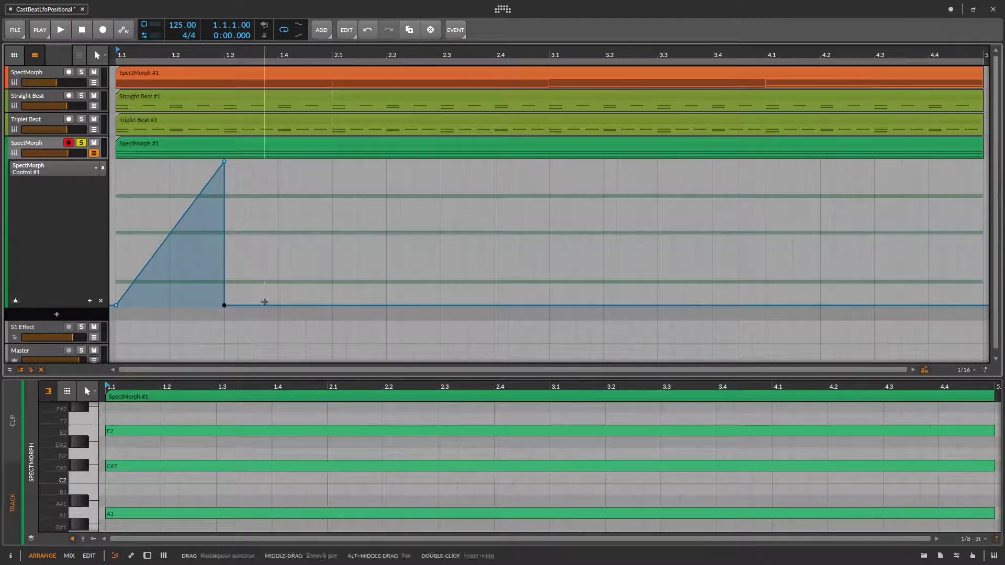
pyautogui.moveTo(278, 306); pyautogui.dragTo(413, 305)
pyautogui.moveTo(511, 306); pyautogui.dragTo(604, 161)
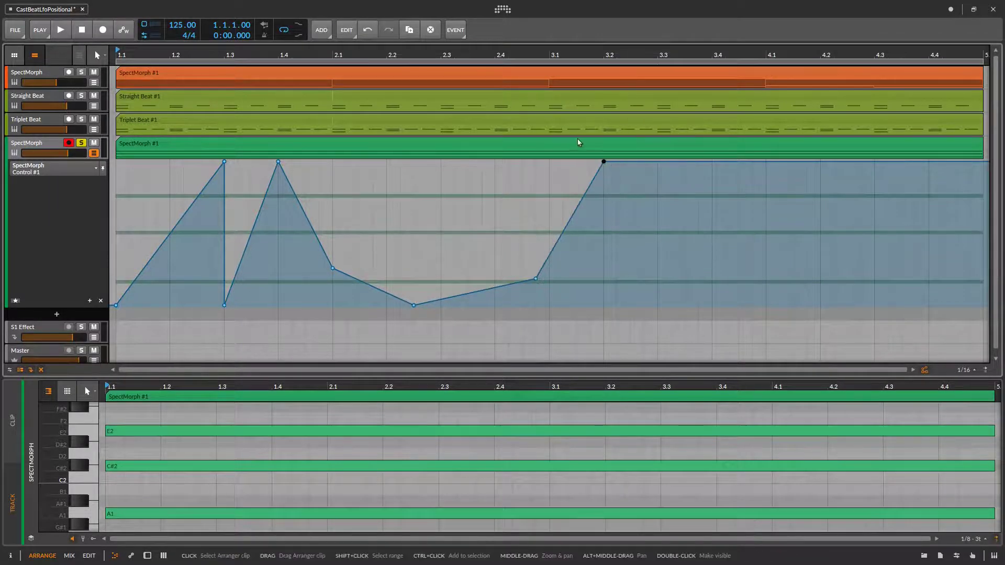
pyautogui.moveTo(681, 162); pyautogui.dragTo(606, 305)
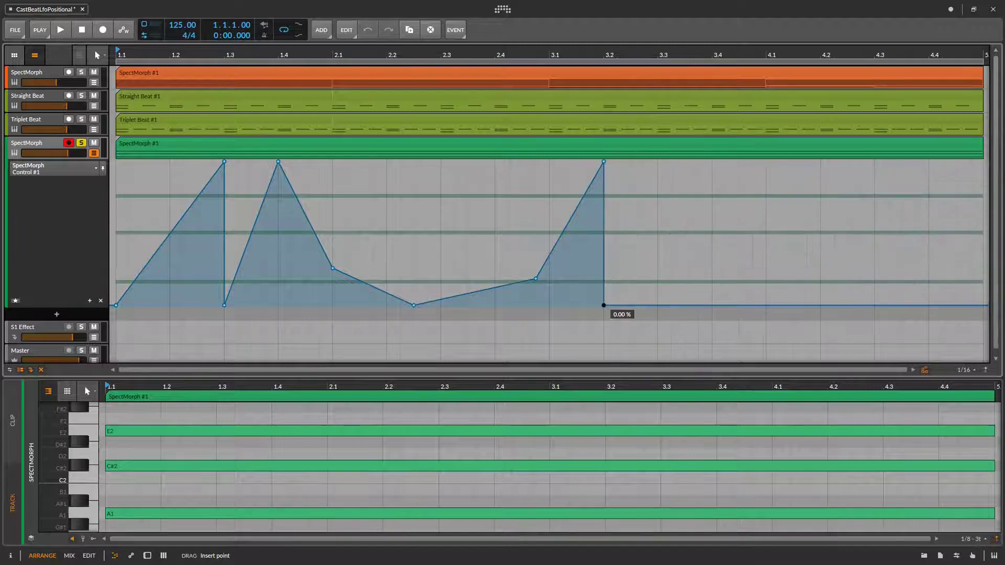
# Add ramps to 100% near 4.1 and at clip end, with a 0% dip at 4.2, then play it
pyautogui.moveTo(730, 305); pyautogui.dragTo(766, 161)
pyautogui.moveTo(866, 163); pyautogui.dragTo(820, 305)
pyautogui.moveTo(982, 306); pyautogui.dragTo(983, 161)
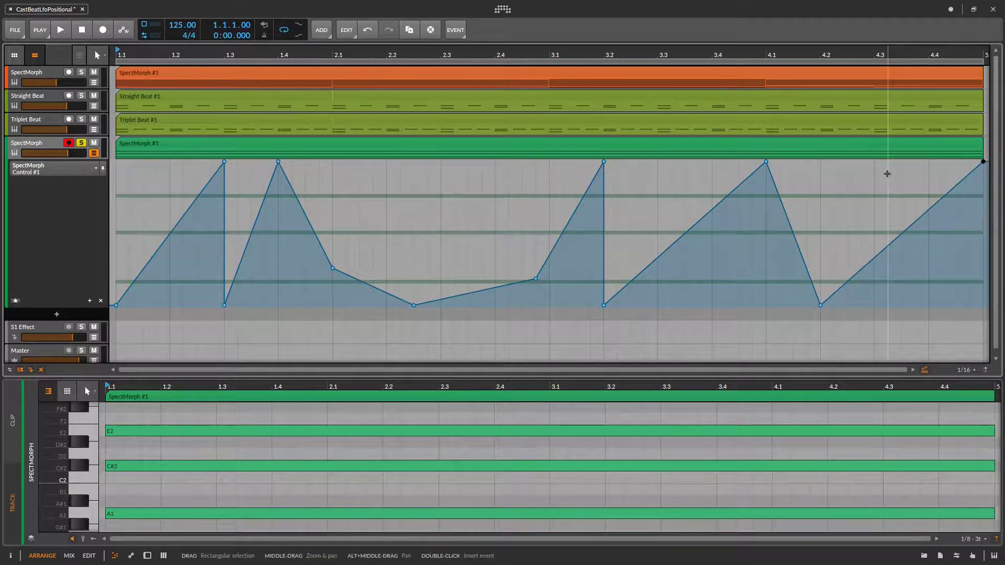
pyautogui.press('space')
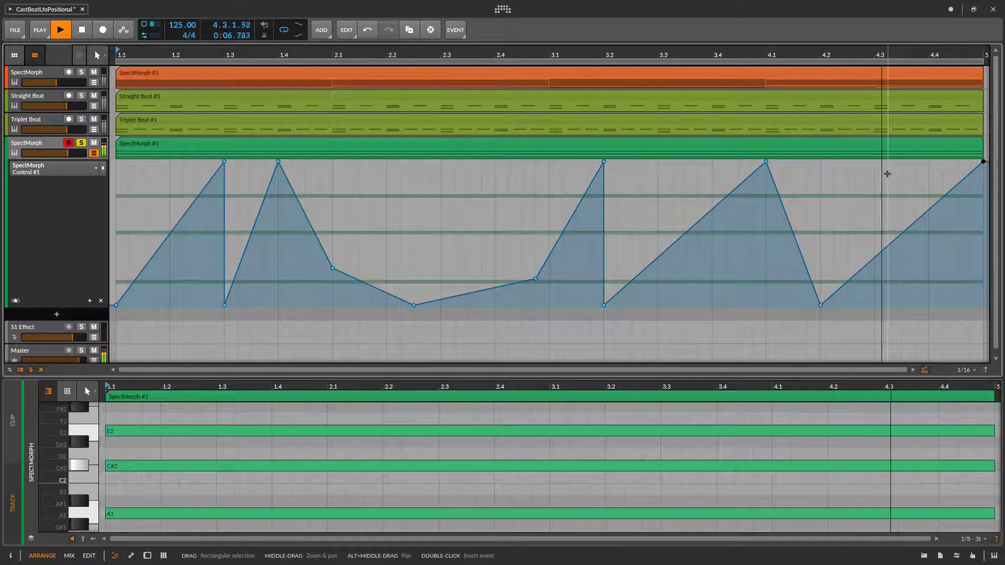
pyautogui.press('space')
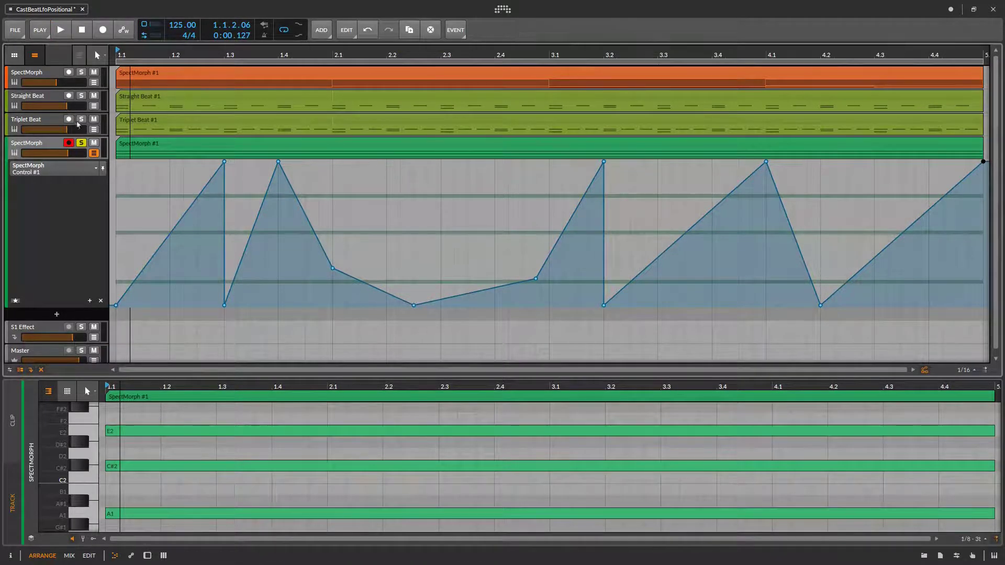
# Reopen the SpectMorph window and add a Linear Morph operator
pyautogui.doubleClick(19, 147)
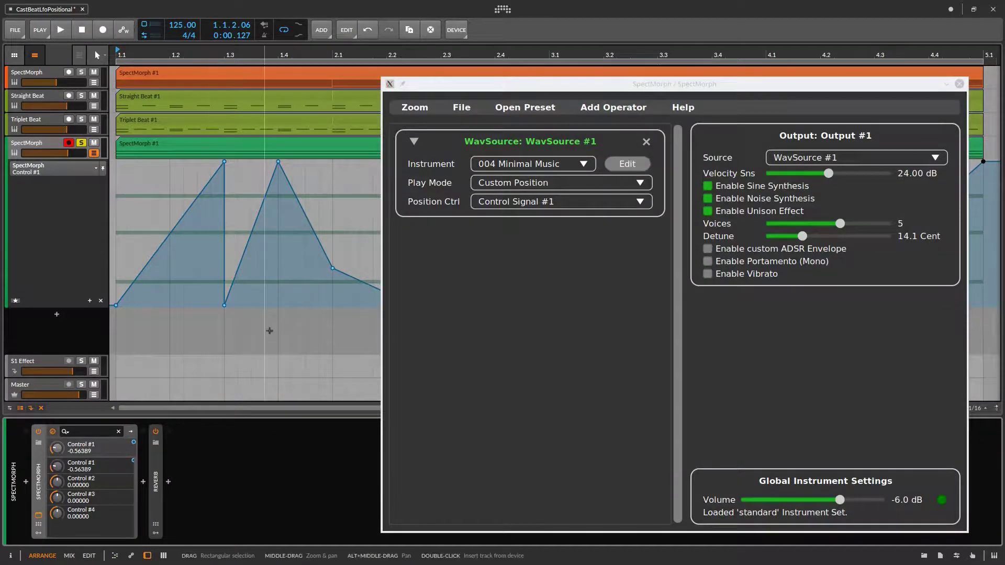
pyautogui.click(604, 108)
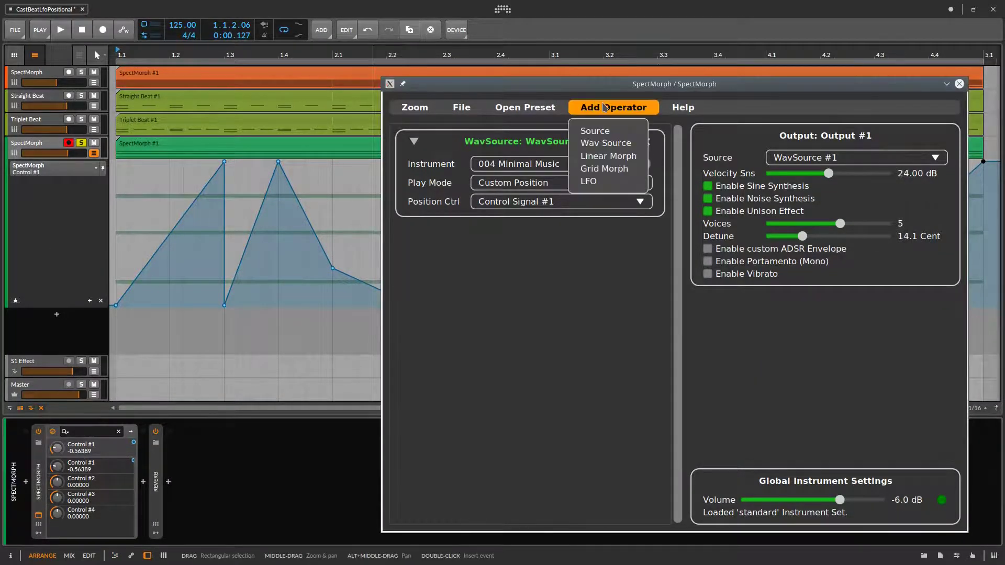
pyautogui.click(609, 156)
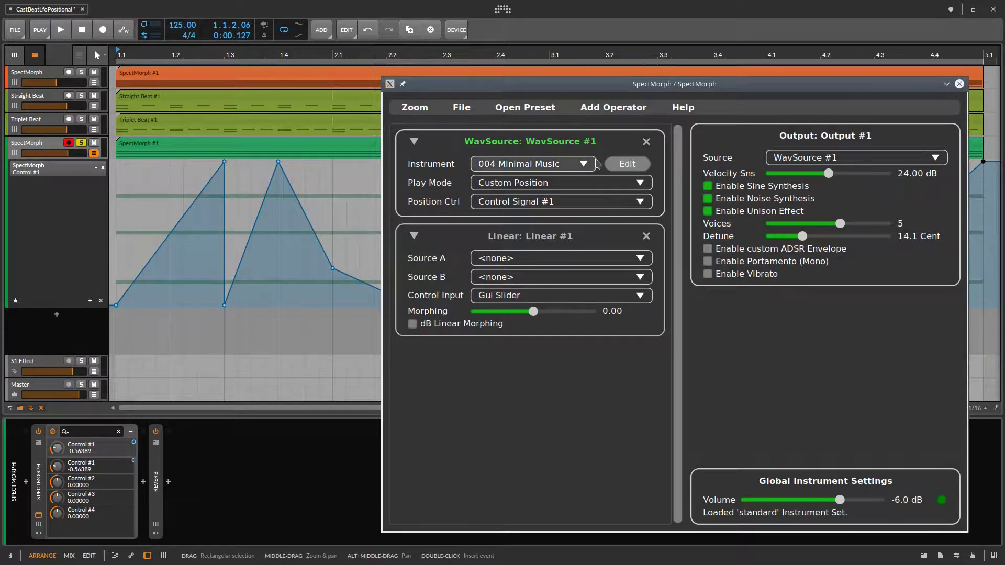
# Set Linear #1 sources to WavSource #1 and Cello, and feed Linear #1 to the output
pyautogui.click(642, 258)
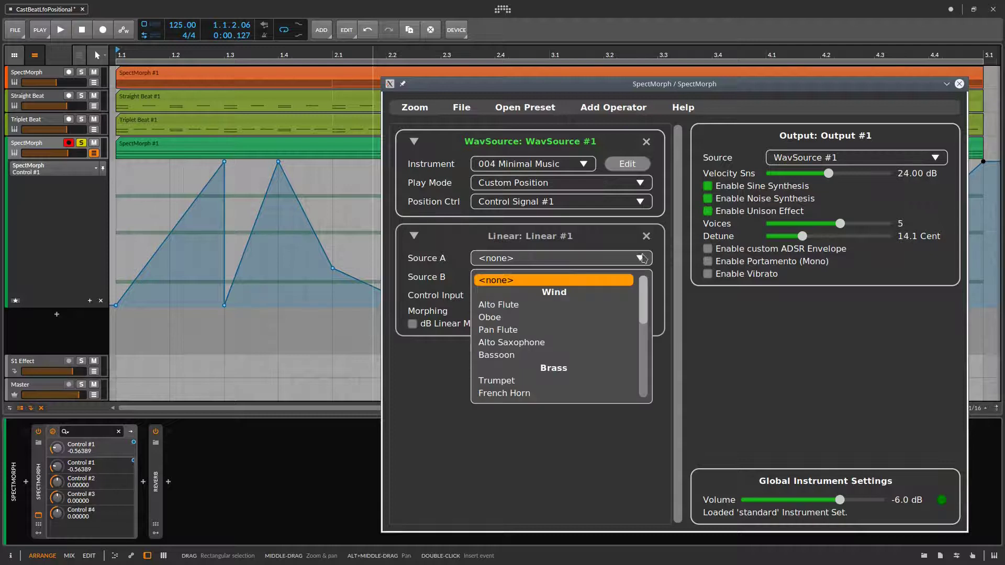
pyautogui.moveTo(647, 302); pyautogui.dragTo(644, 388)
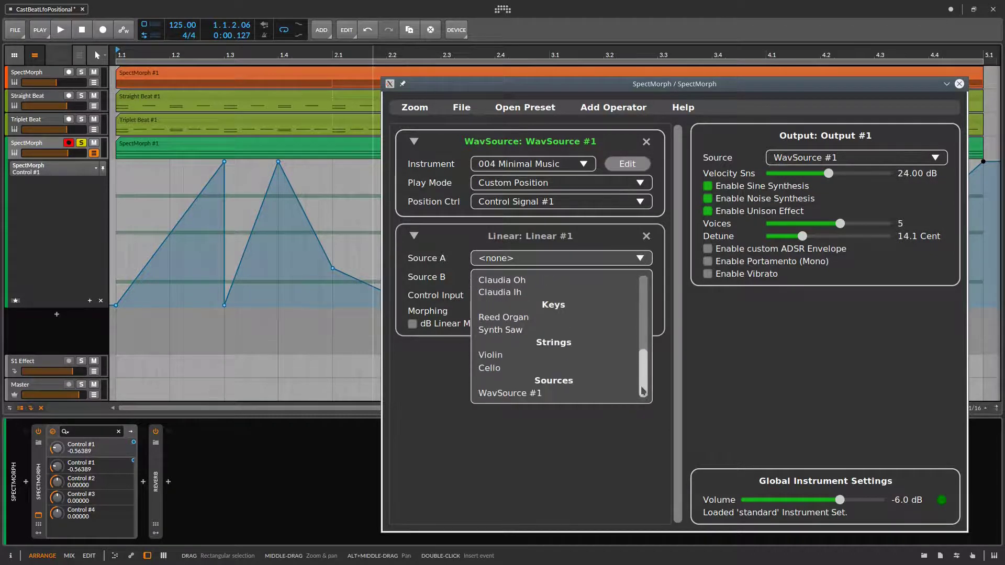
pyautogui.click(605, 395)
pyautogui.click(641, 278)
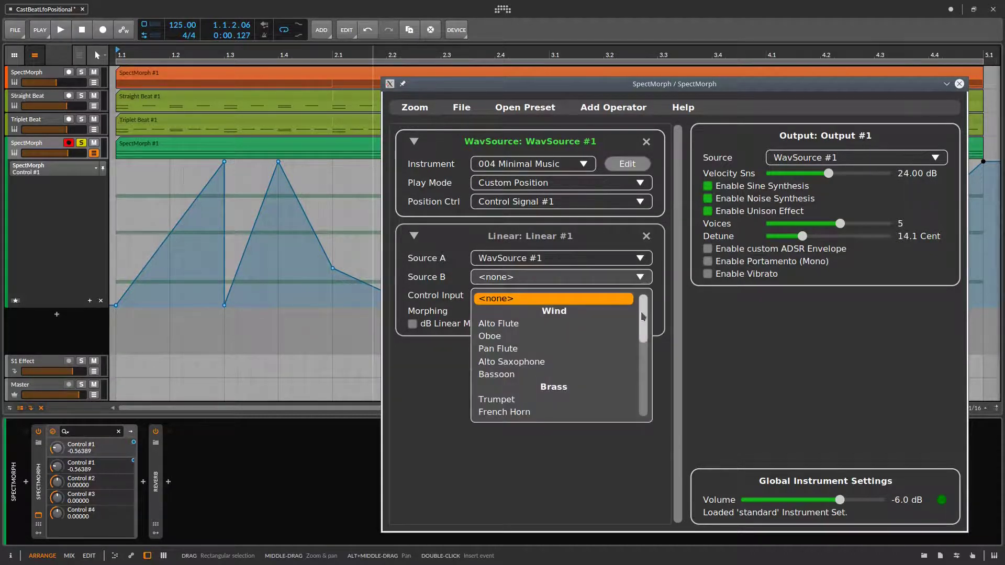
pyautogui.moveTo(644, 314); pyautogui.dragTo(645, 387)
pyautogui.click(591, 398)
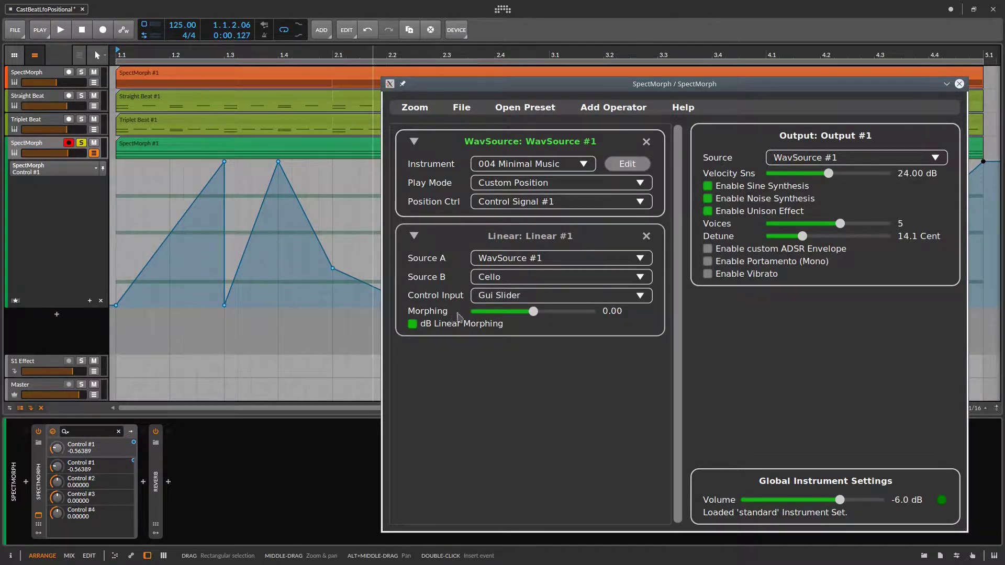
pyautogui.click(822, 158)
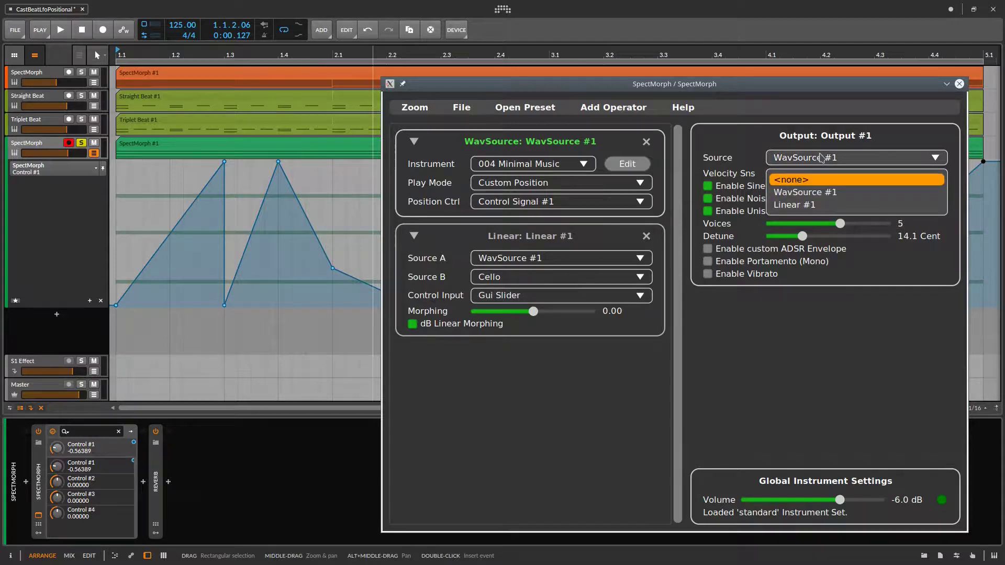
pyautogui.click(812, 206)
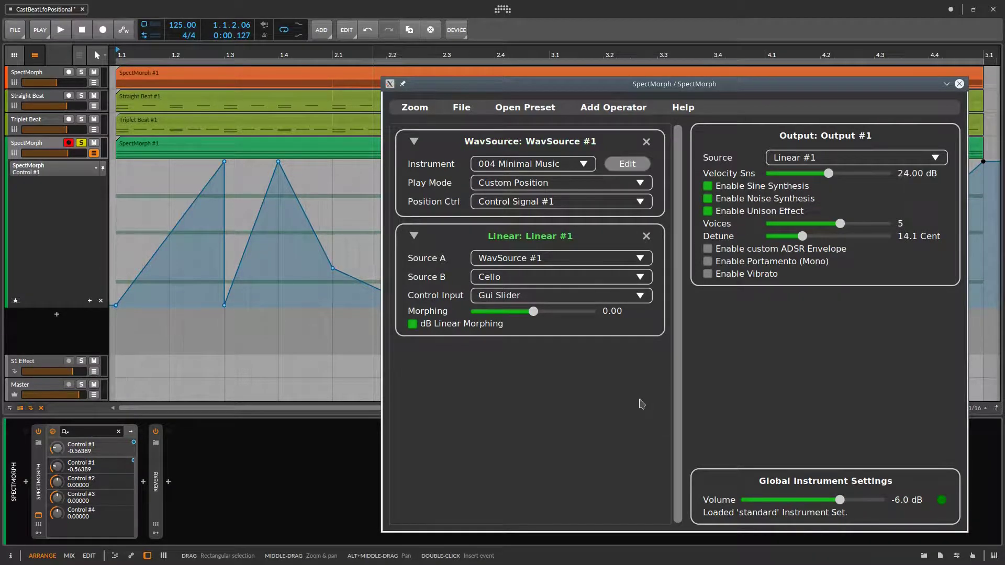
# During playback, drag the Linear #1 Morphing slider to -0.04, then stop
pyautogui.press('space')
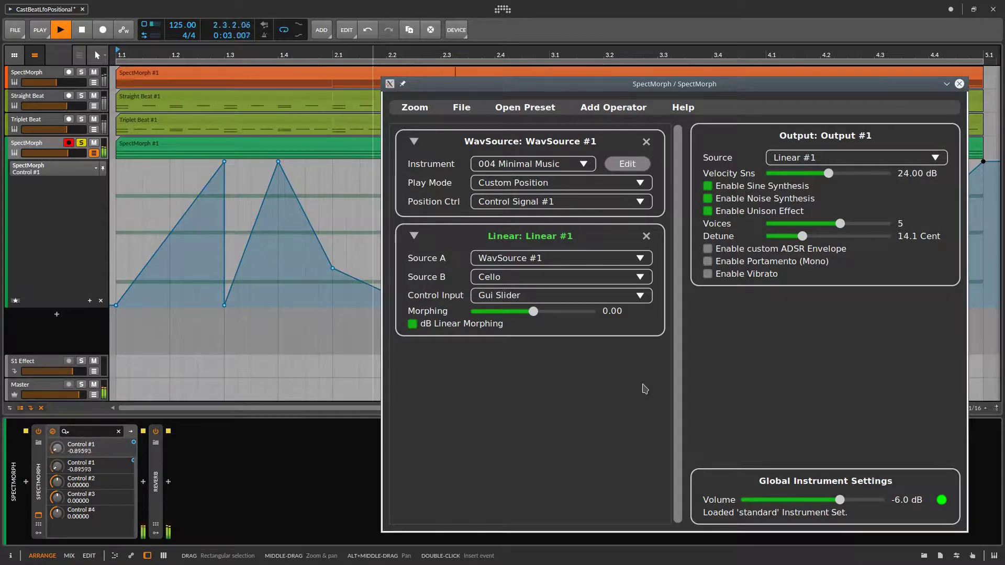
pyautogui.moveTo(533, 311)
pyautogui.mouseDown()
pyautogui.moveTo(469, 313)
pyautogui.moveTo(605, 319)
pyautogui.moveTo(481, 313)
pyautogui.moveTo(591, 314)
pyautogui.moveTo(522, 314)
pyautogui.moveTo(532, 312)
pyautogui.mouseUp()
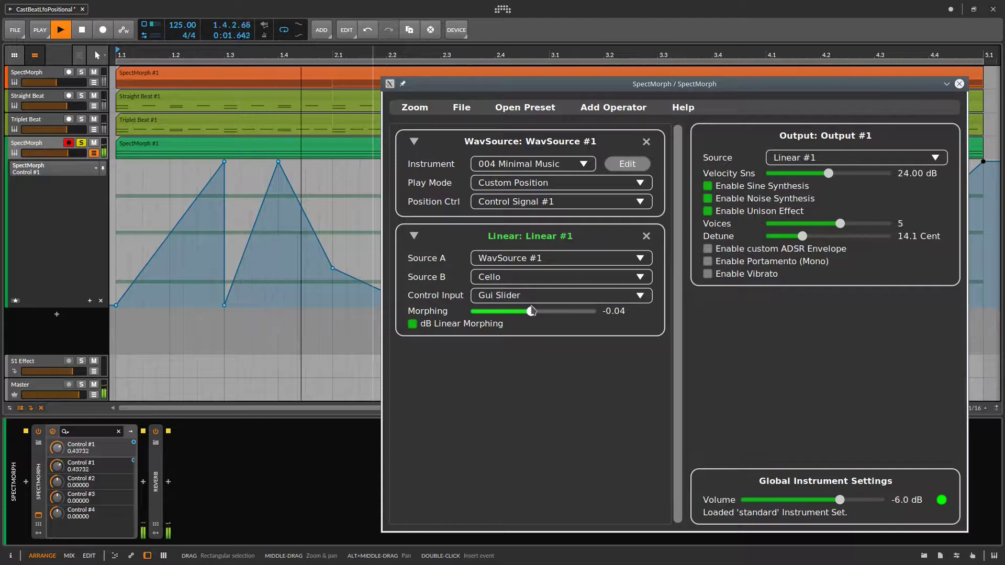
pyautogui.press('space')
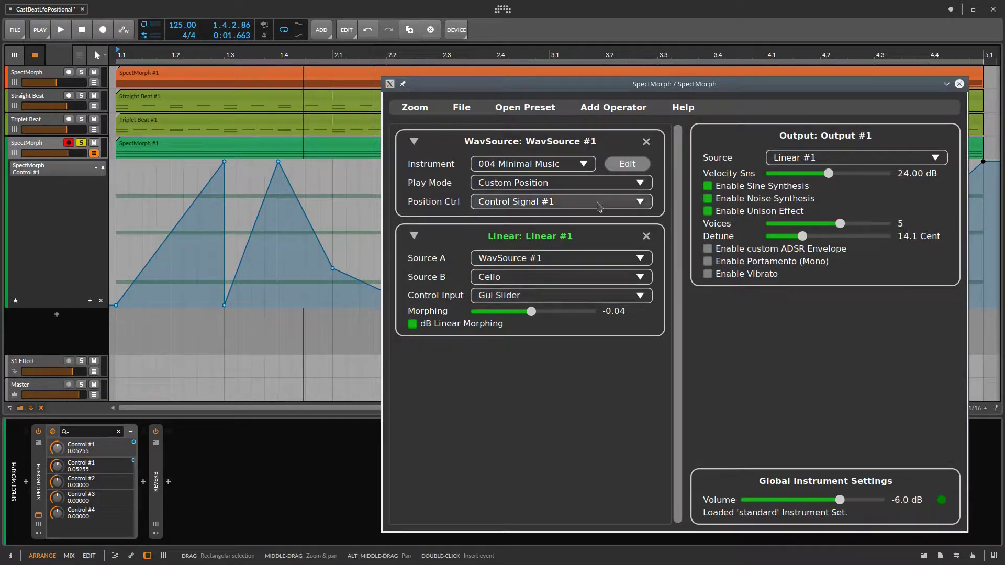
# Switch the WavSource instrument to 012 Obertöne getunt
pyautogui.click(583, 165)
pyautogui.scroll(-4, 576, 236)
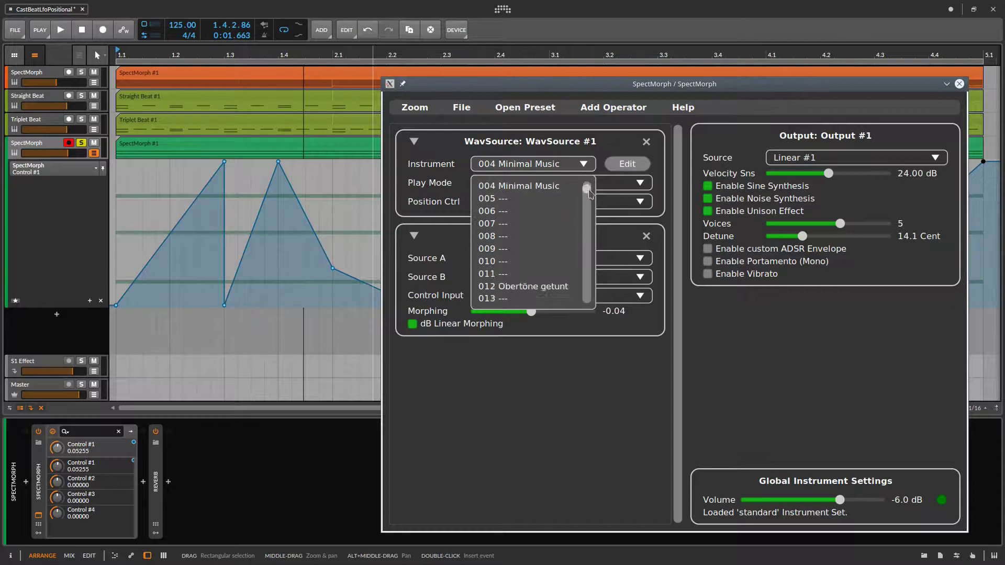
pyautogui.click(572, 249)
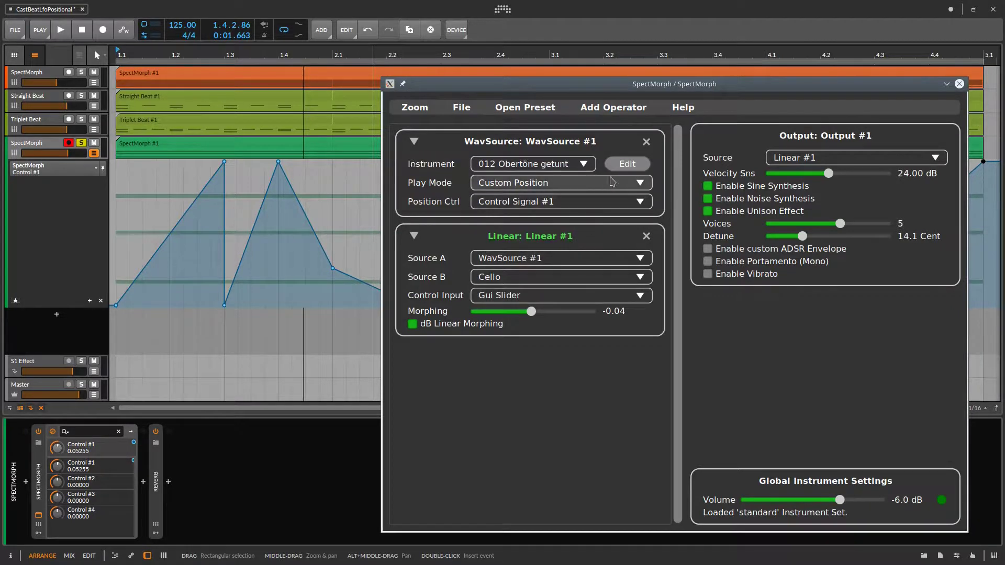
# Preview the Obertöne getunt sample in the Instrument Editor, then close the editor
pyautogui.click(627, 164)
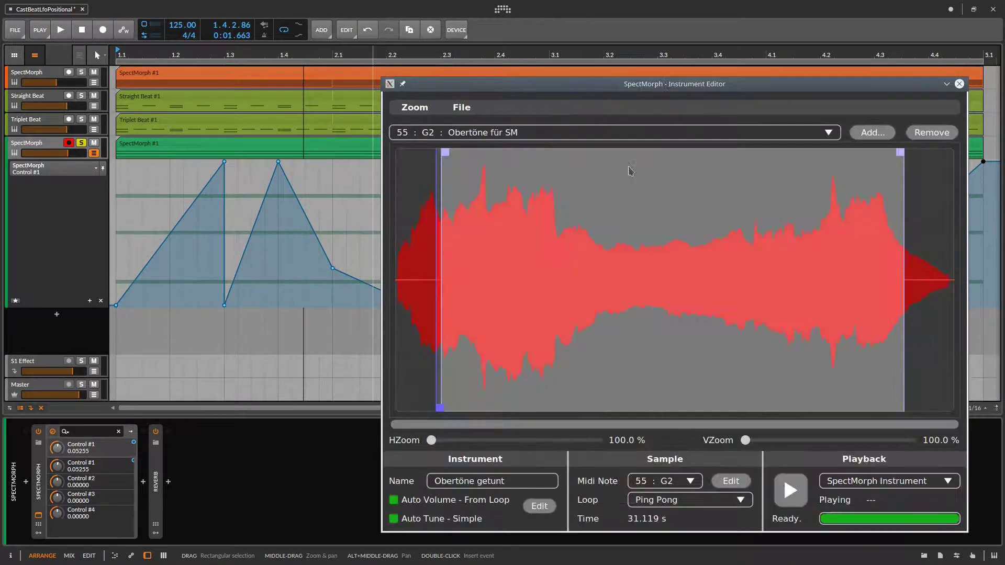
pyautogui.click(791, 491)
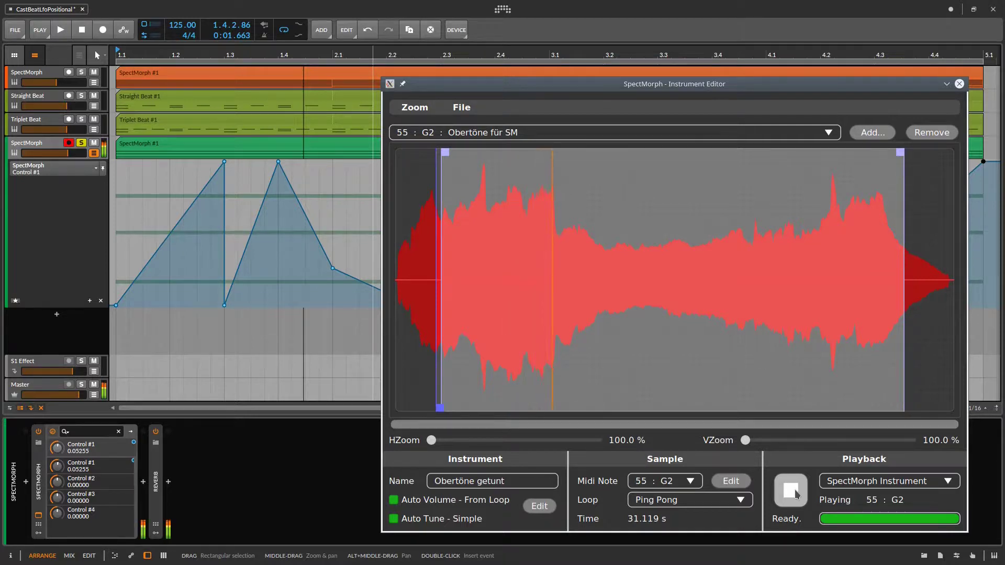
pyautogui.click(792, 491)
pyautogui.click(959, 84)
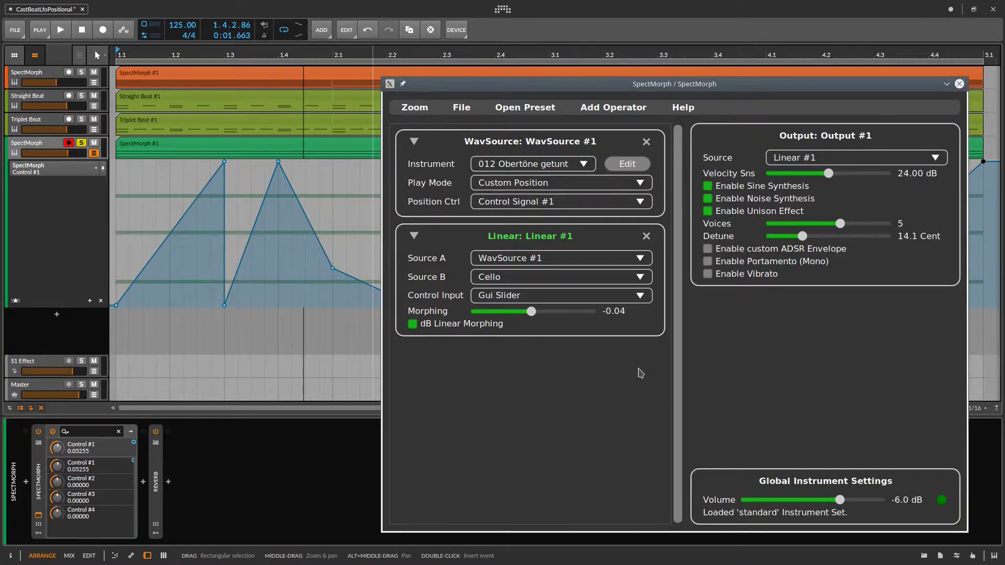
# During playback, sweep the Linear #1 Morphing slider up to 0.28, then stop
pyautogui.press('space')
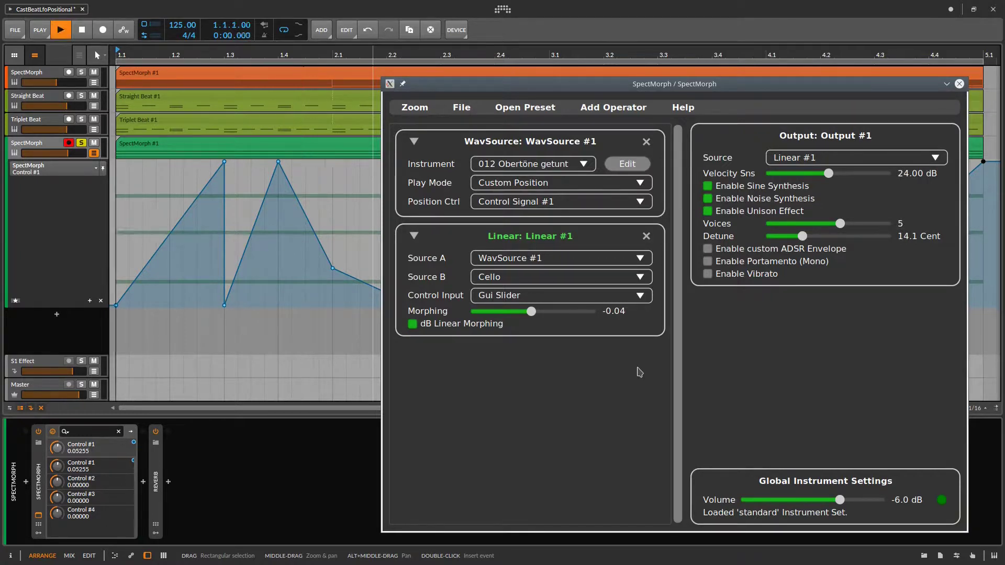
pyautogui.moveTo(542, 312); pyautogui.dragTo(548, 335)
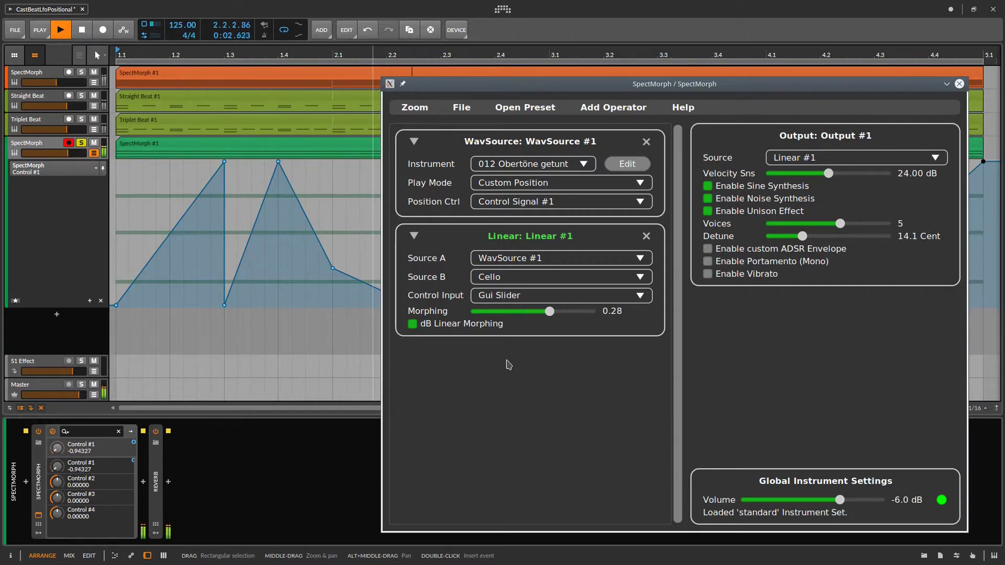
pyautogui.press('space')
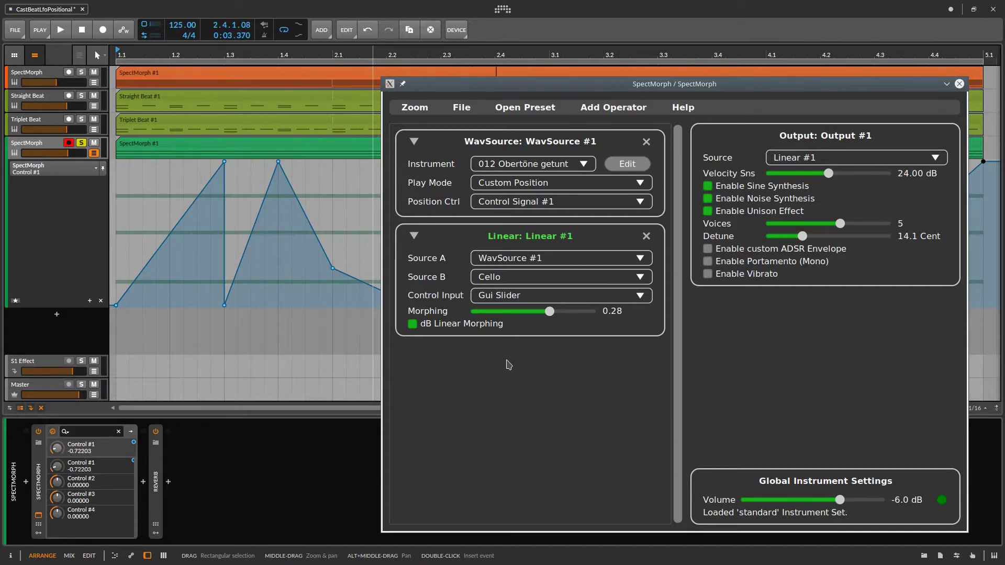